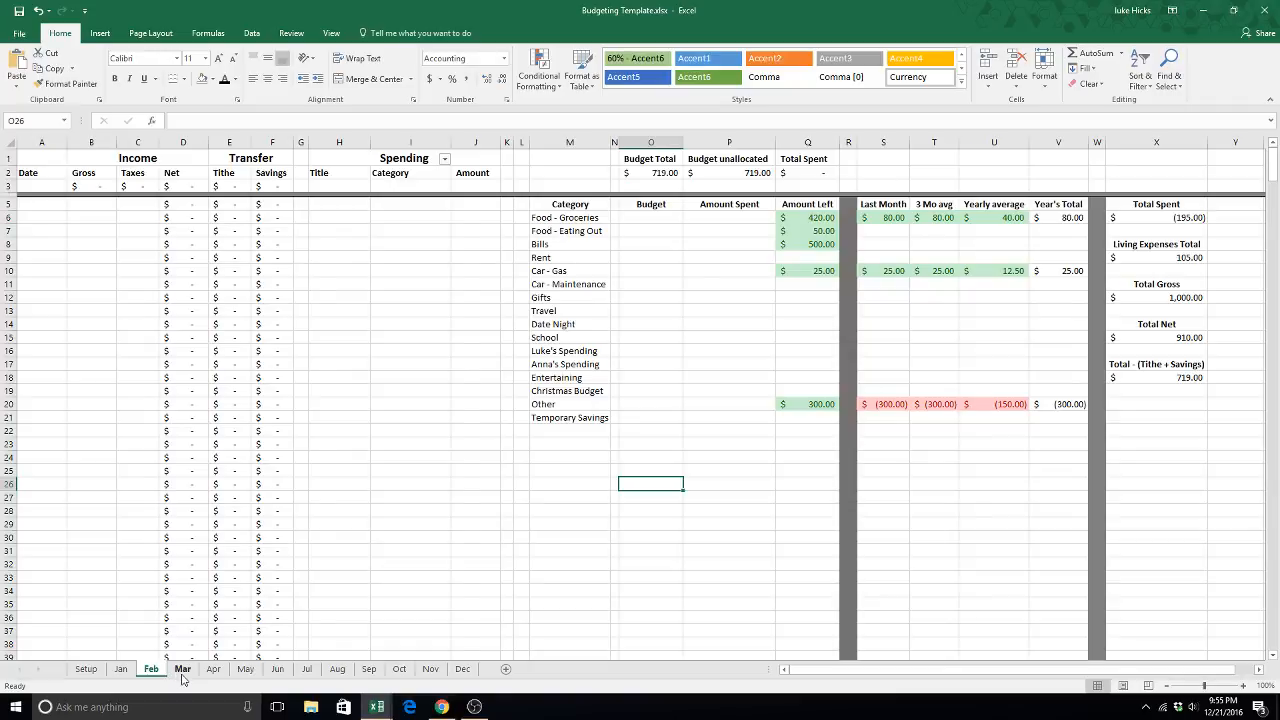
- Look through the monthly budget sheets from March to May
left_click(182, 672)
left_click(214, 671)
left_click(246, 671)
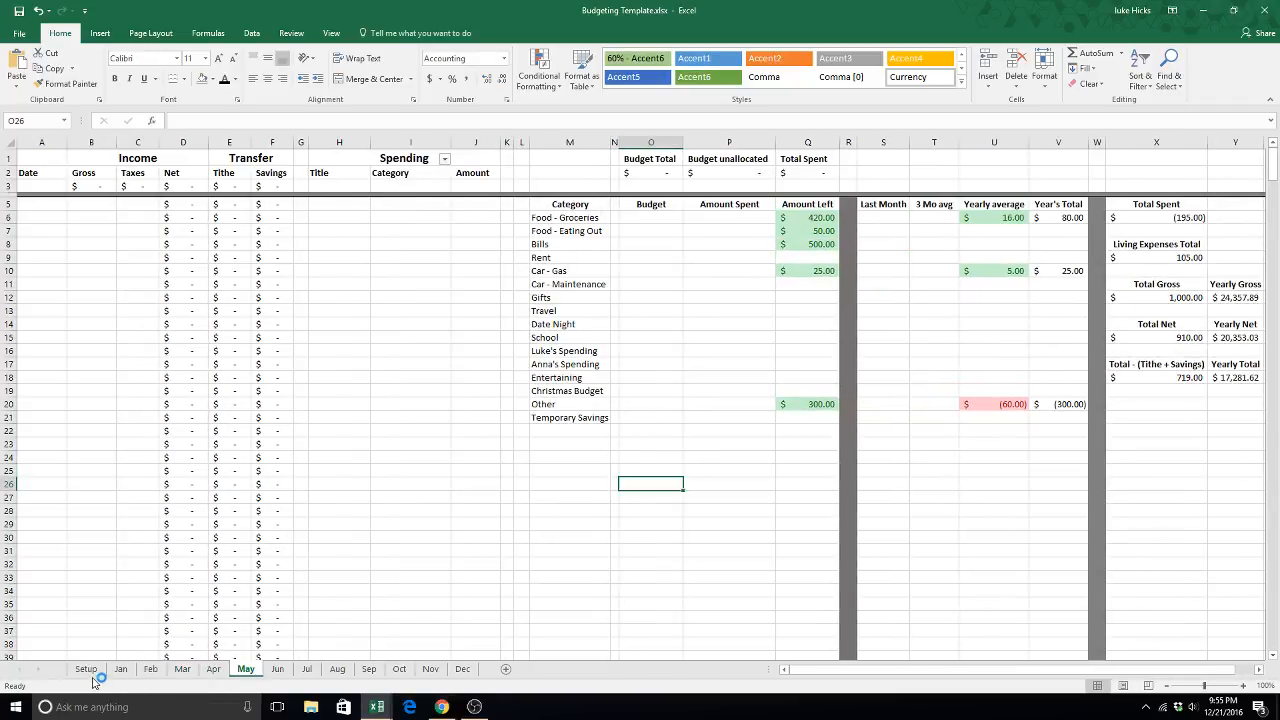
- Examine the list of budget categories in column A of the Setup sheet
left_click(92, 672)
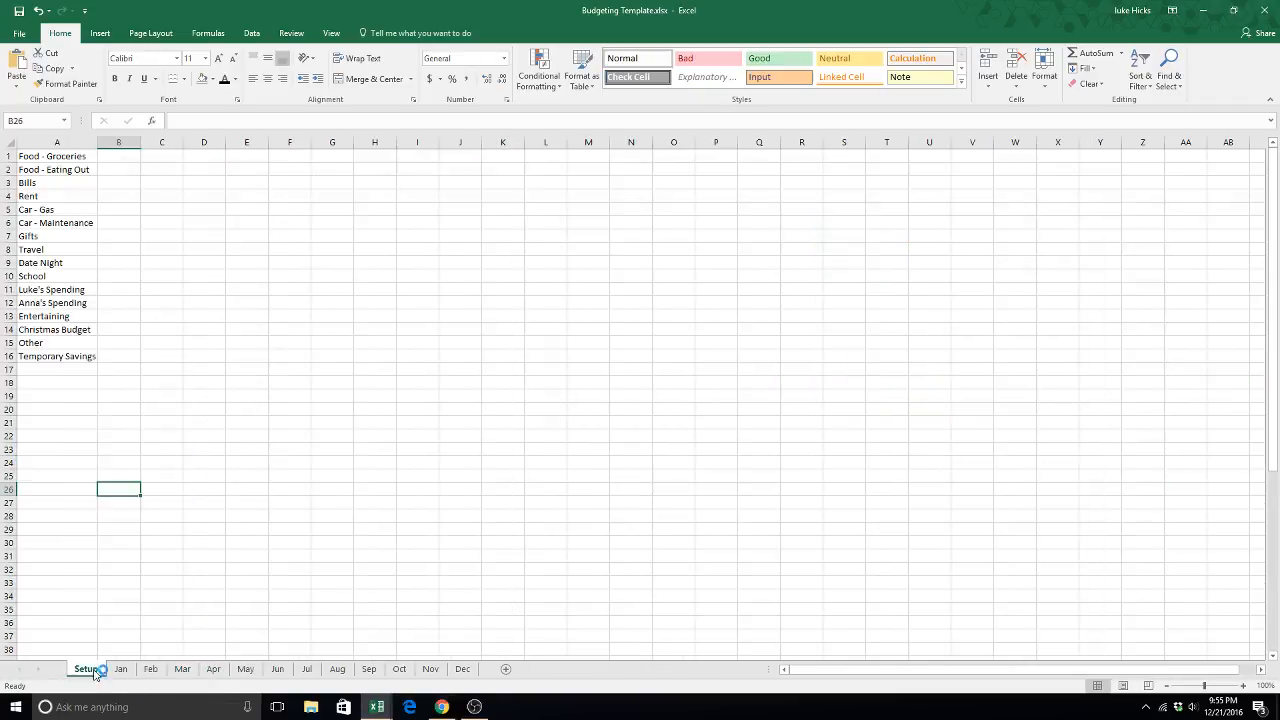
left_click(78, 157)
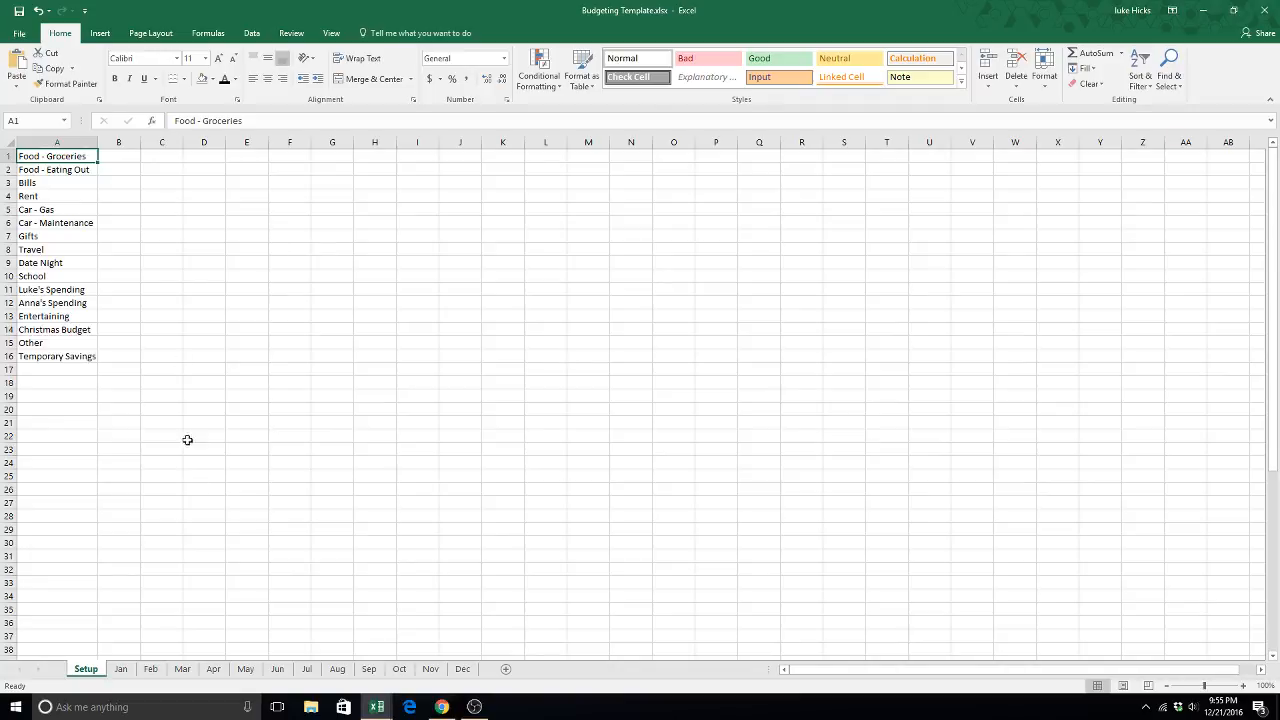
left_click(76, 171)
left_click(72, 185)
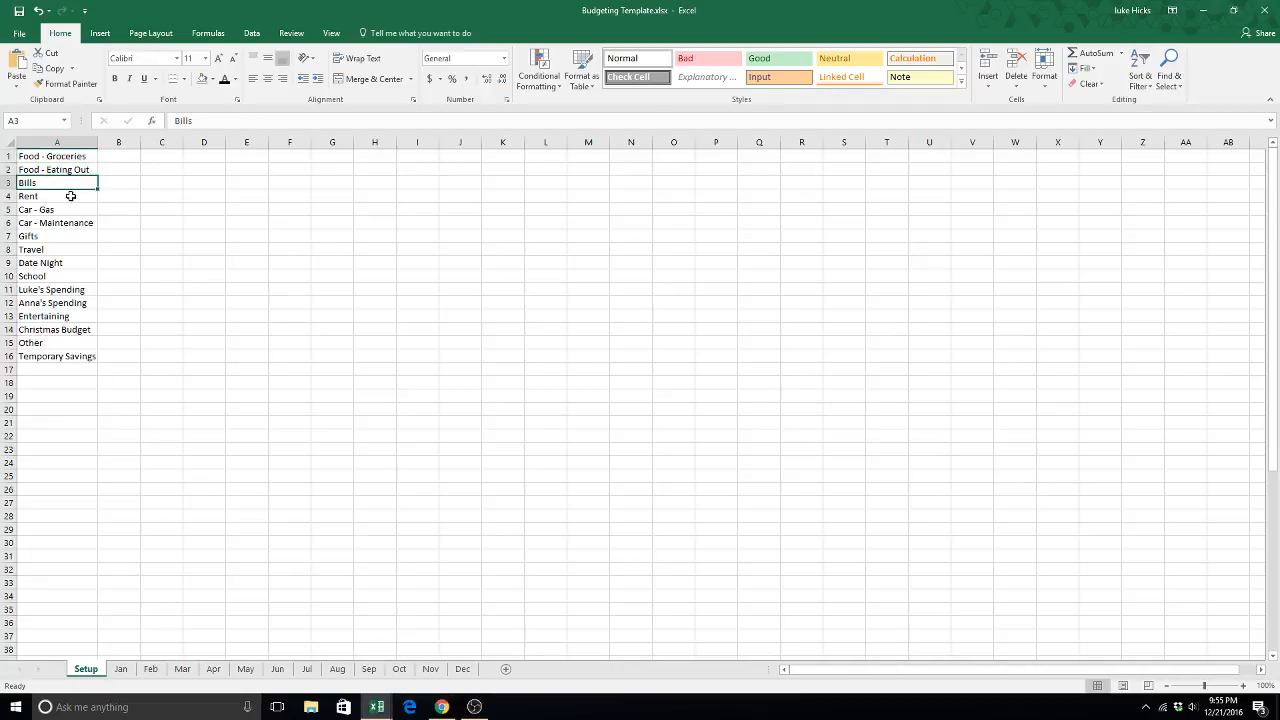
left_click(72, 198)
left_click(76, 222)
left_click(80, 236)
left_click(78, 289)
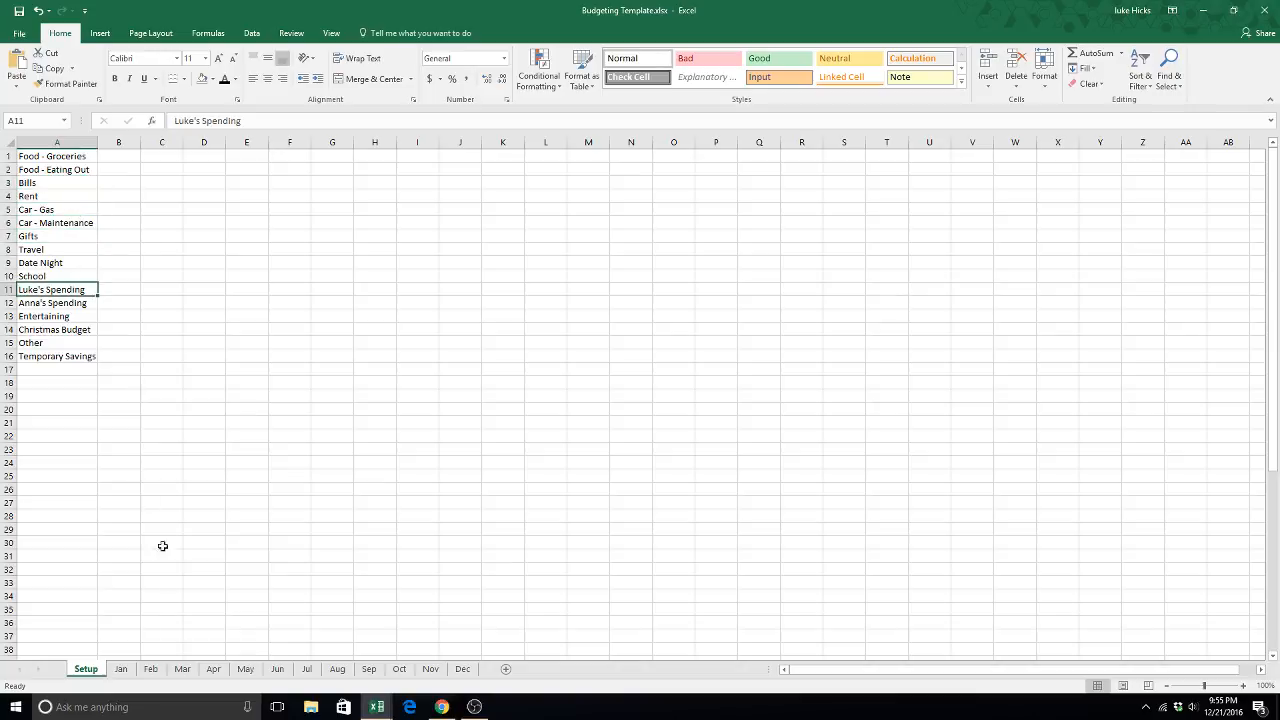
- On the Jan sheet, fill the Setup category reference from M6 down through M12 and check the categories below it
left_click(126, 671)
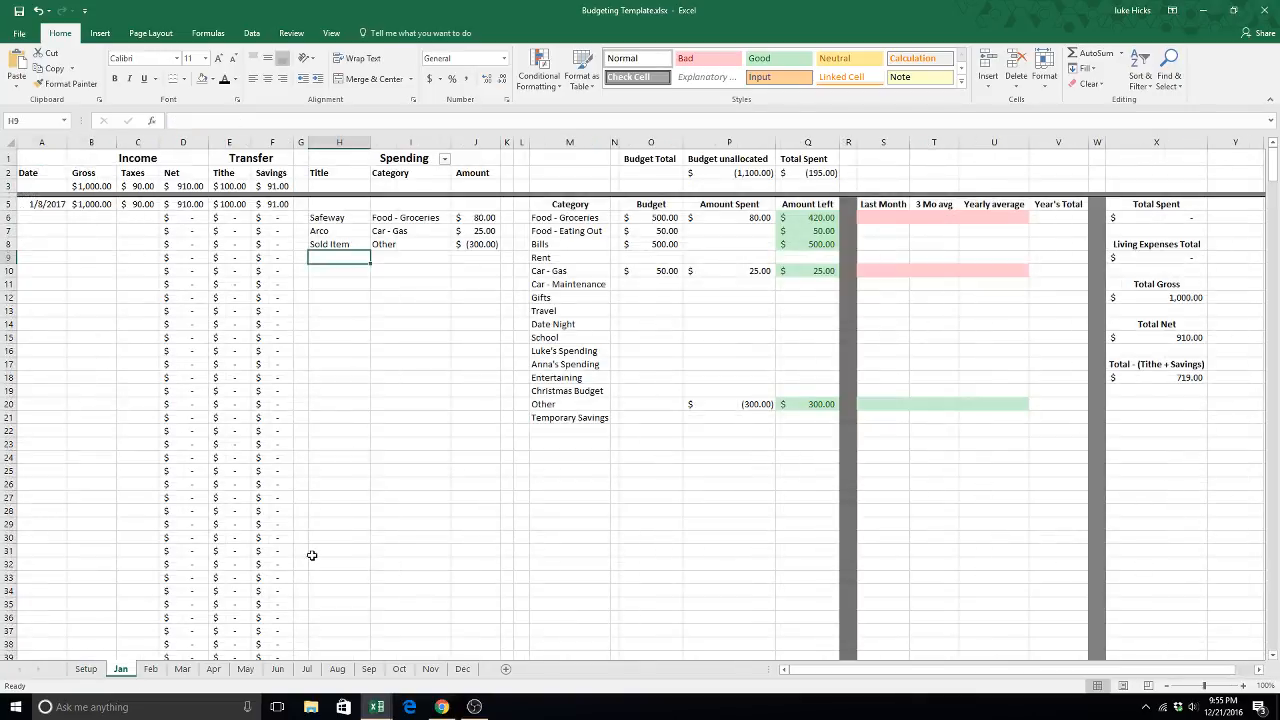
left_click(558, 218)
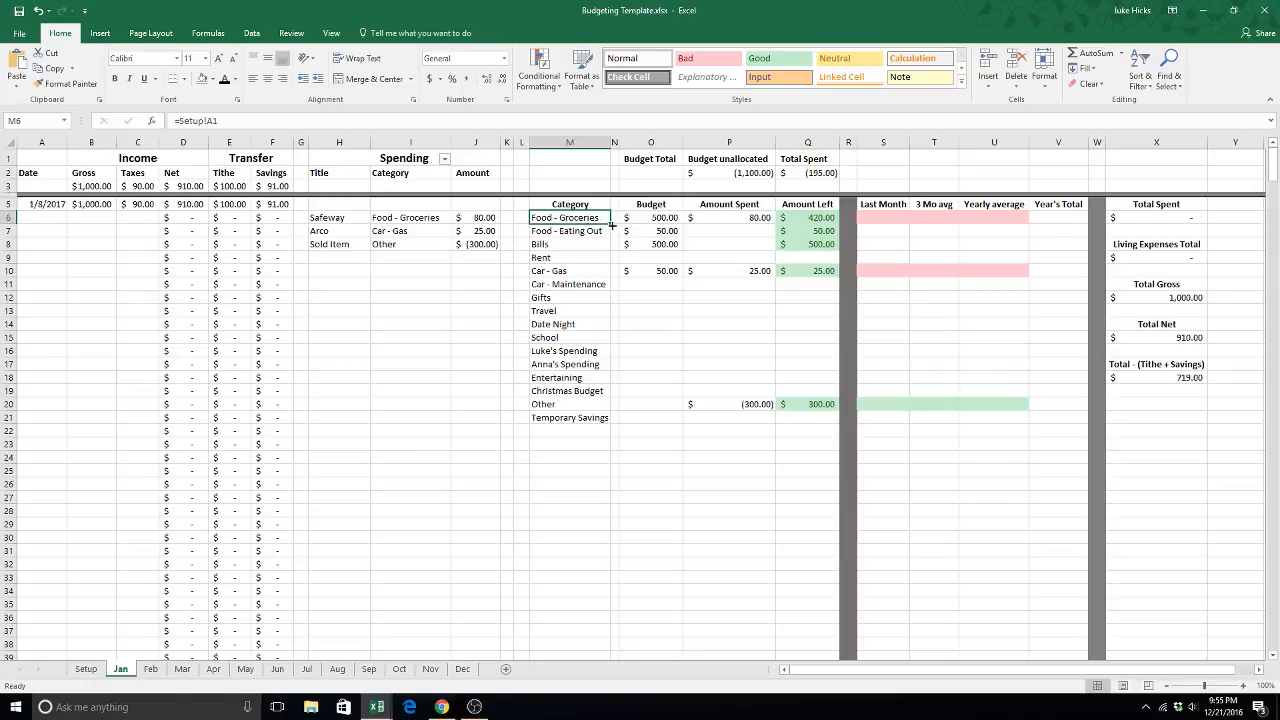
left_click_drag(610, 224, 600, 305)
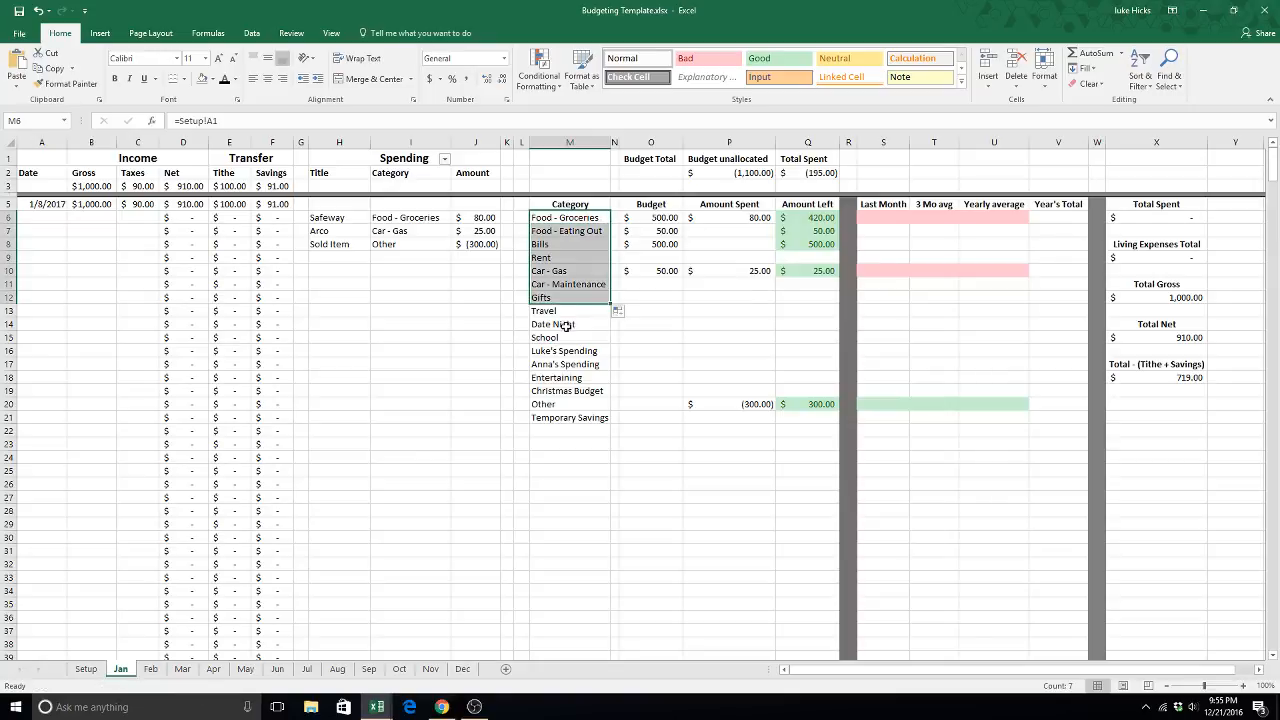
left_click(566, 326)
left_click(578, 414)
- Clear the Temporary Savings category from A16 on the Setup sheet and check the category lists on the Jan and Feb sheets
left_click(85, 668)
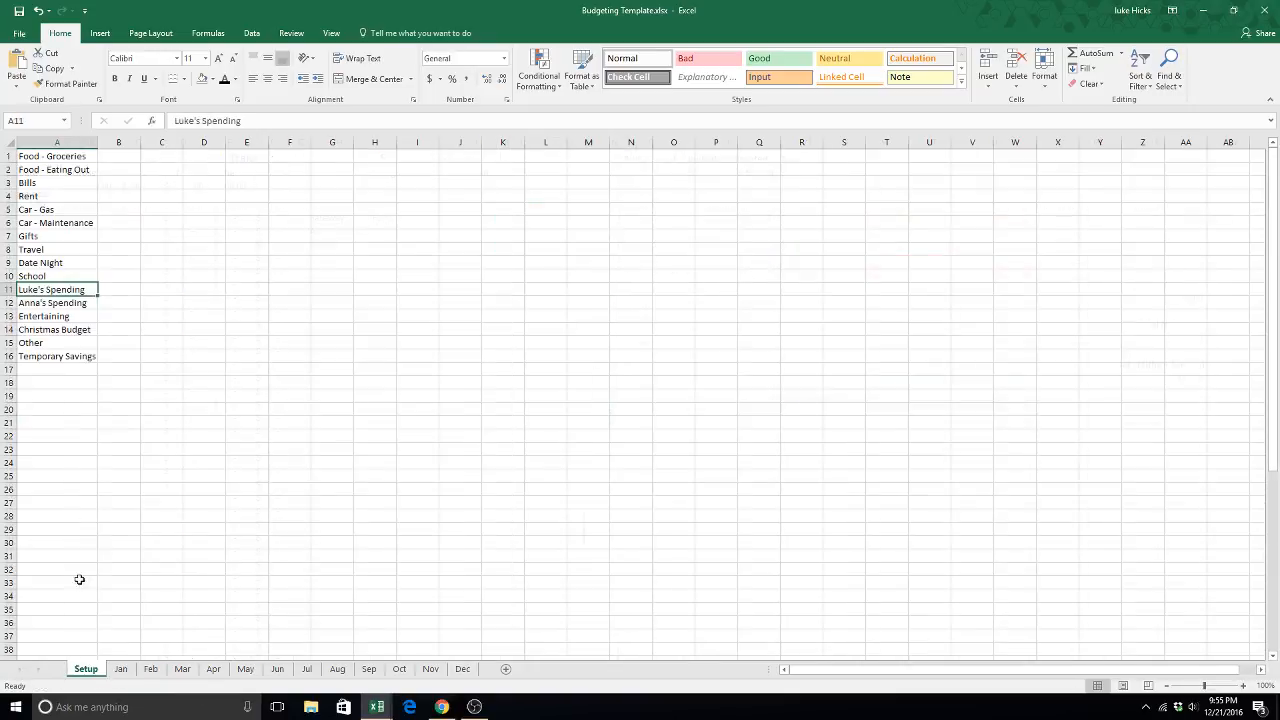
left_click(69, 368)
left_click(68, 356)
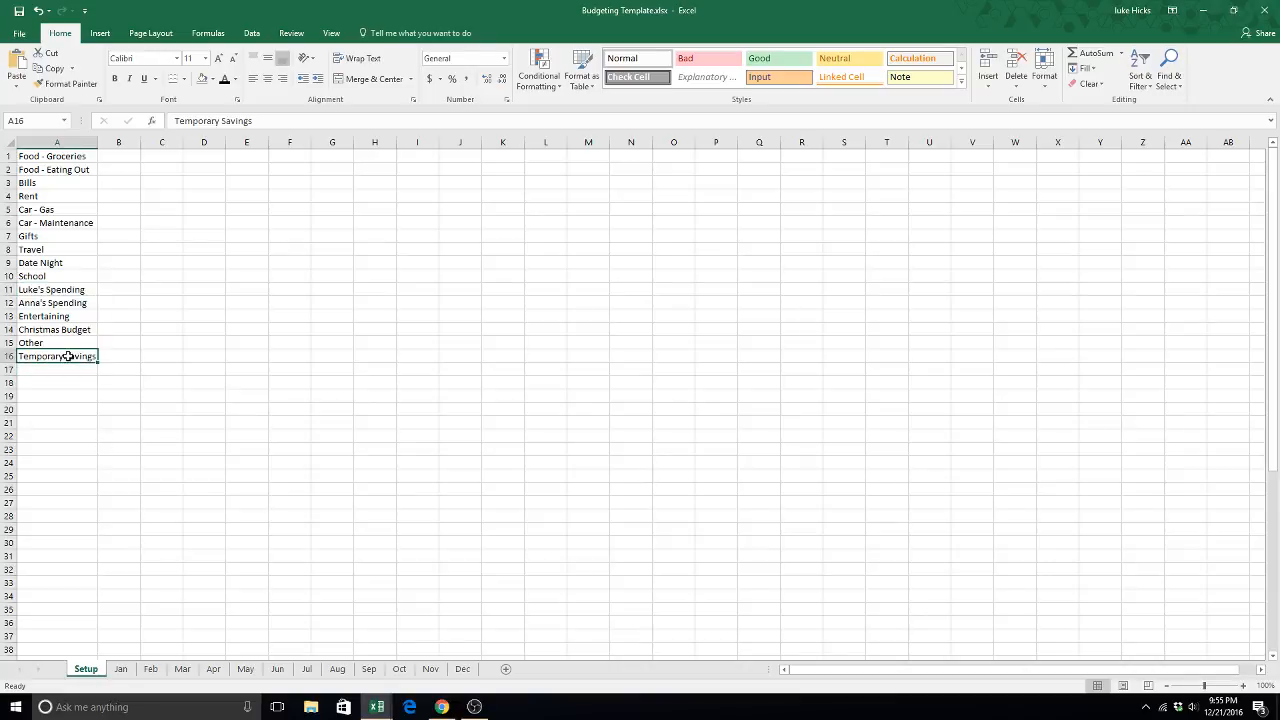
left_click(89, 460)
left_click(120, 668)
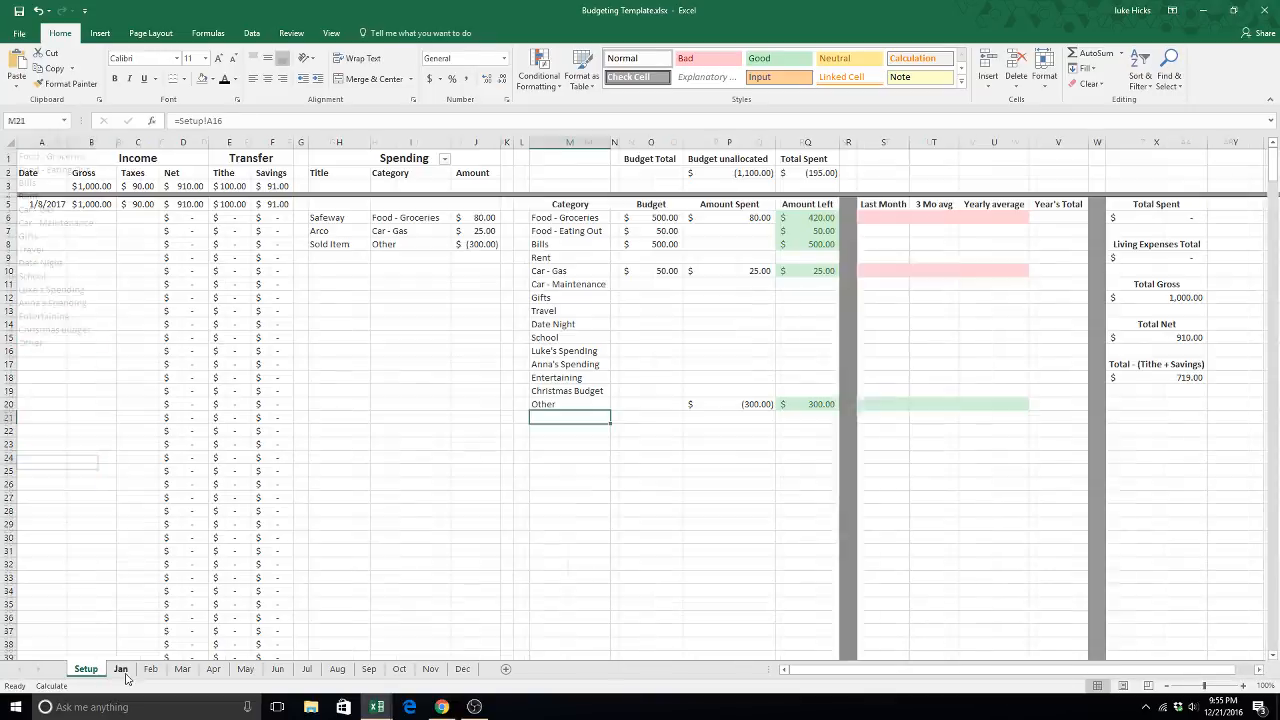
left_click(150, 668)
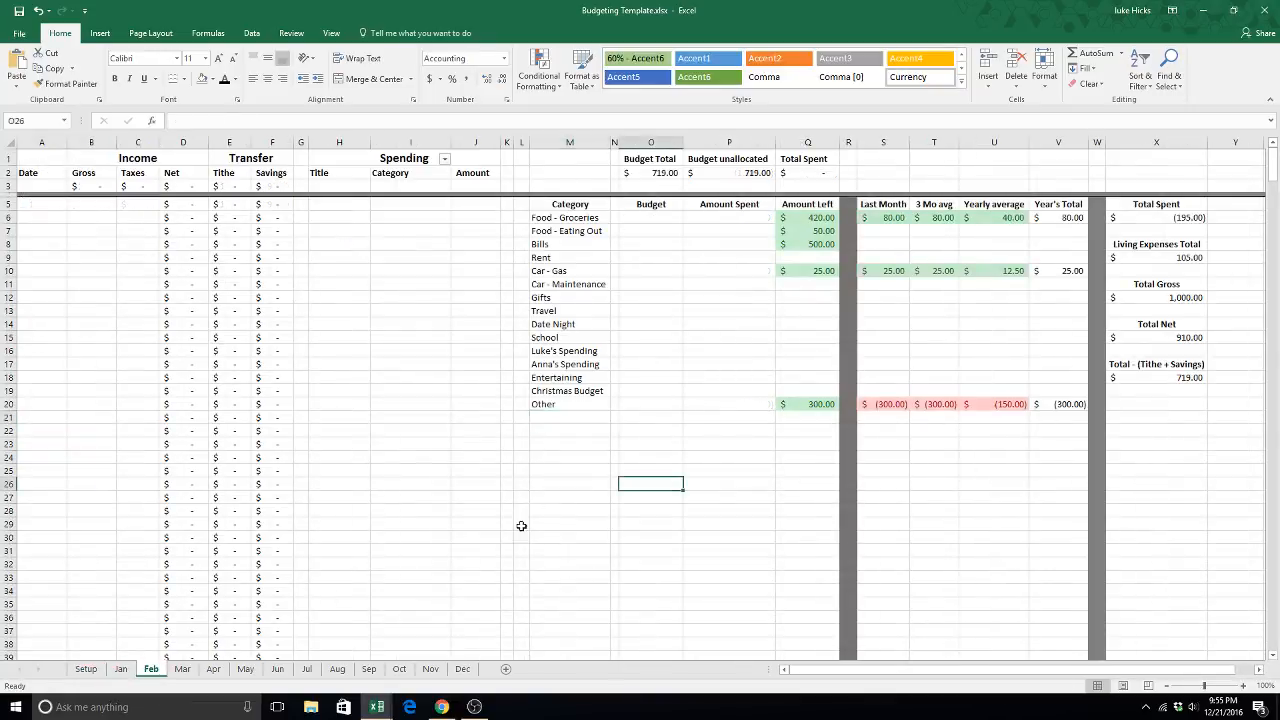
- On the Jan sheet, enter the dates 1/10, 1/12 and 1/13 in cells A6 to A8
left_click(120, 670)
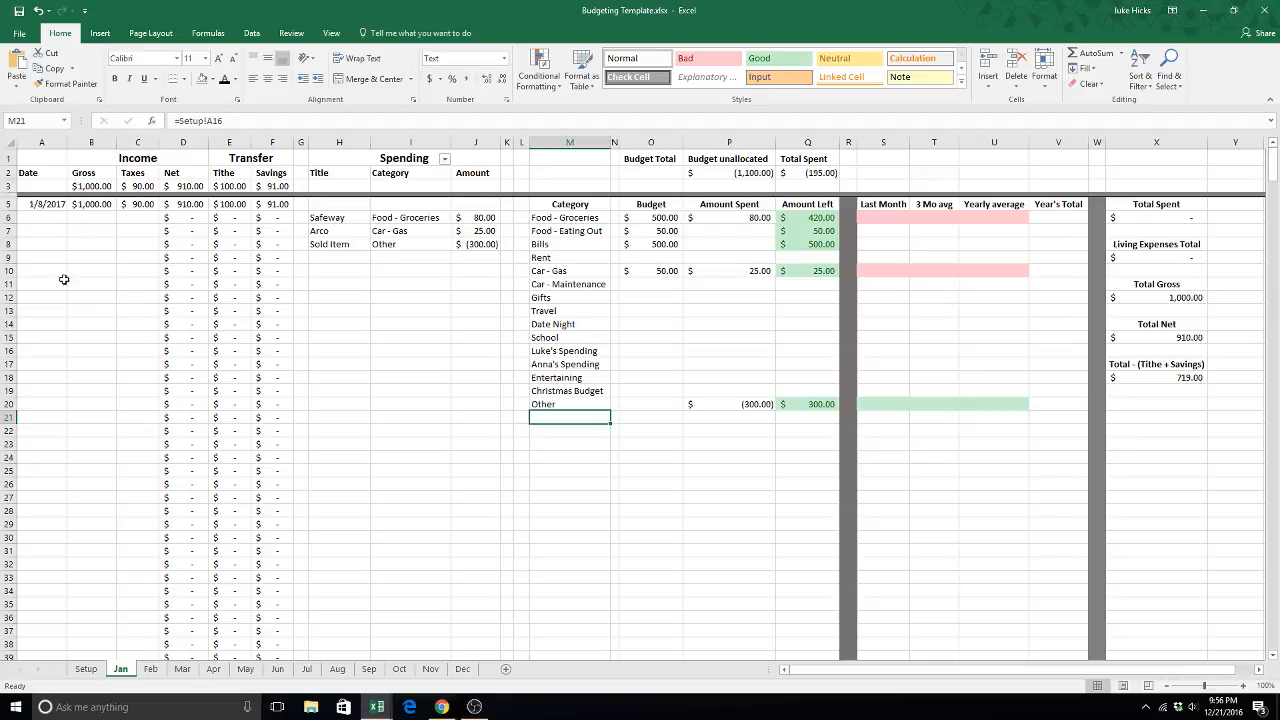
left_click(50, 217)
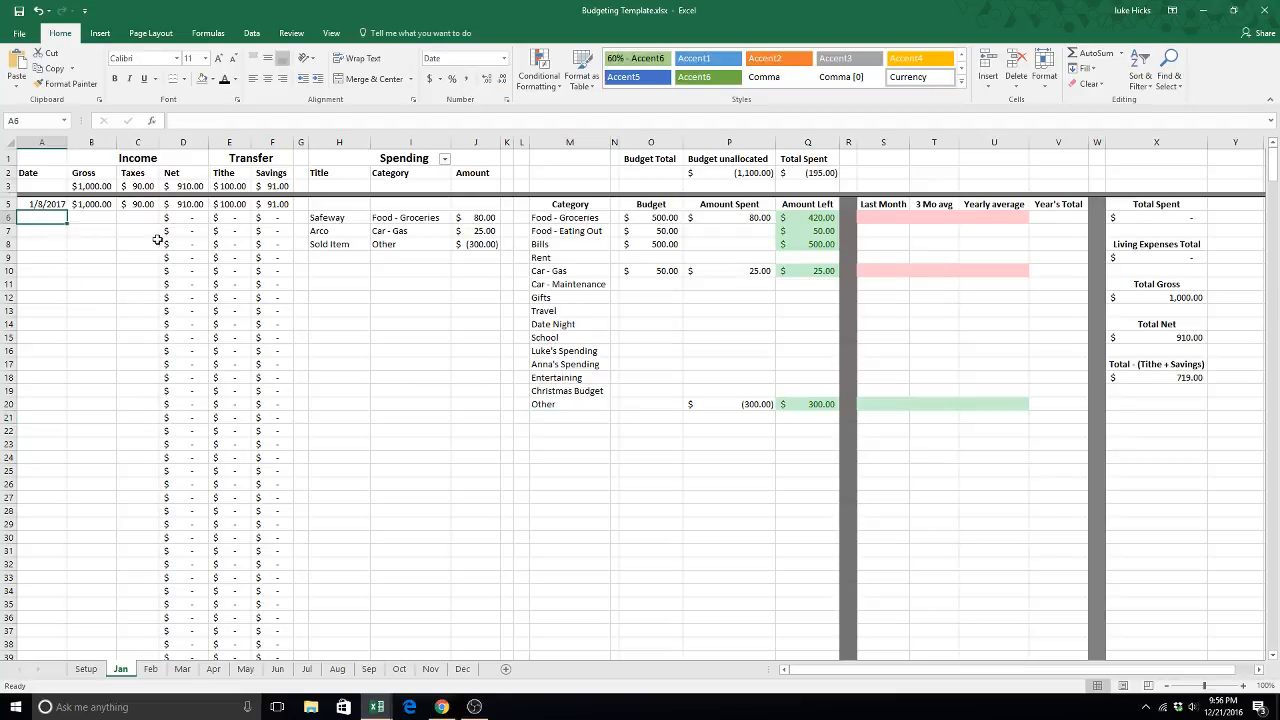
type("1/10")
key("Return")
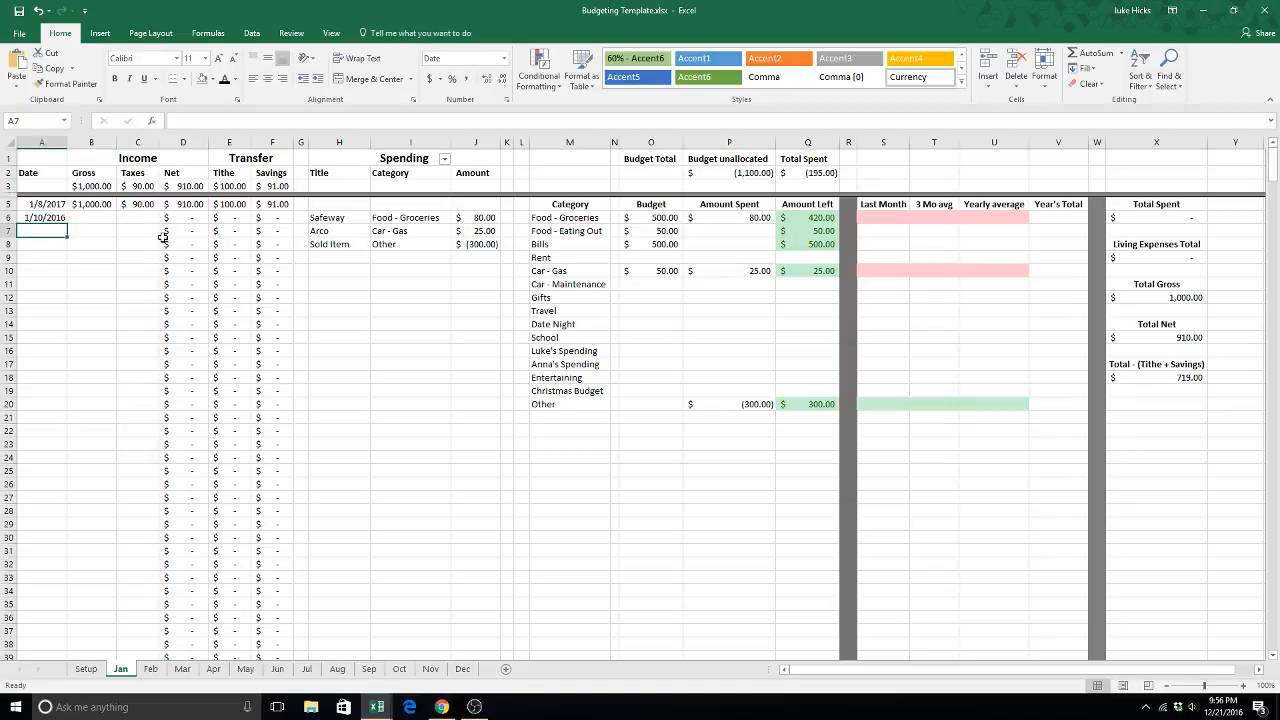
type("1/12")
key("Return")
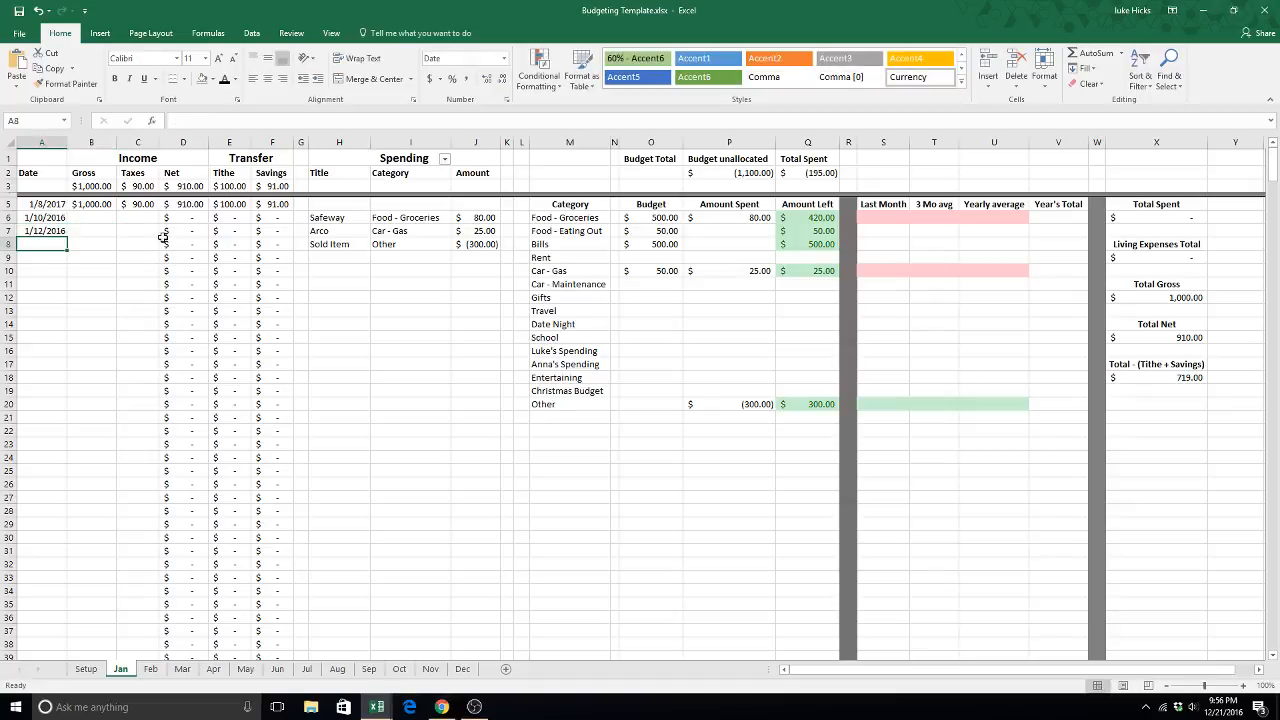
type("1/13/2016")
key("Up")
- Examine the gross, taxes, net, tithe and savings entries and formulas in row 5 of the Jan sheet
left_click_drag(85, 205, 270, 203)
left_click(211, 258)
left_click(98, 208)
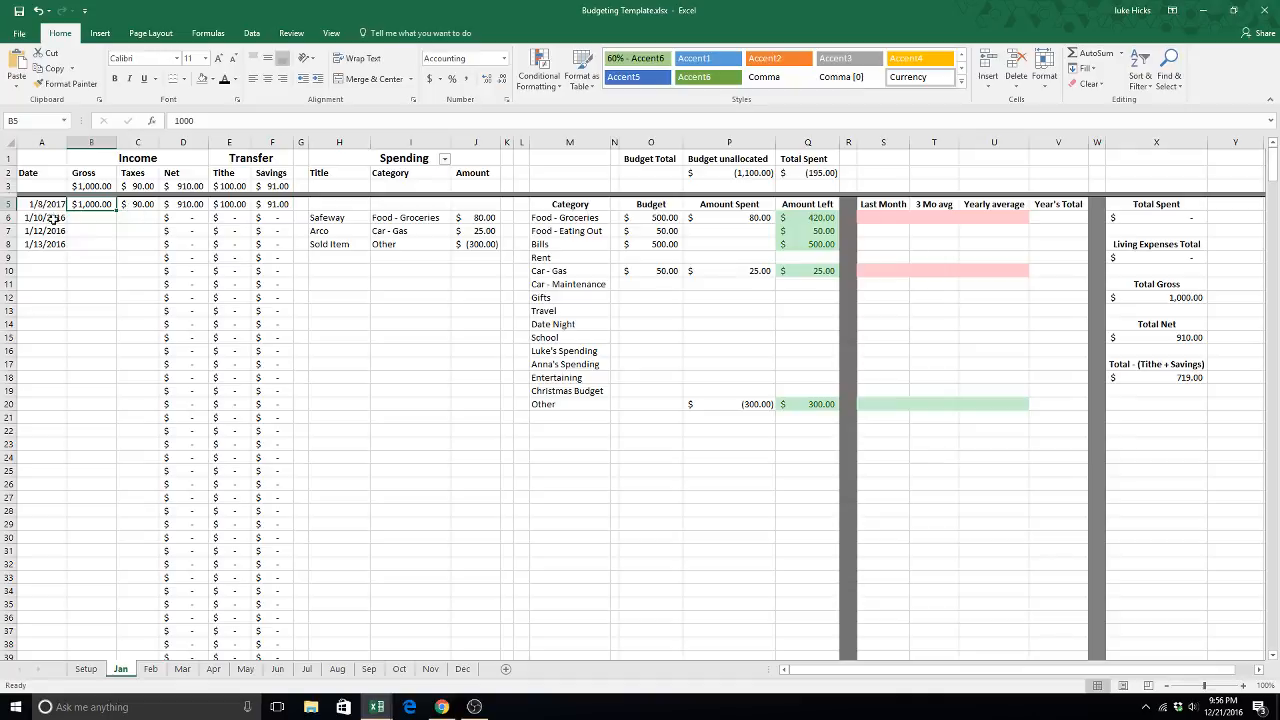
left_click(137, 205)
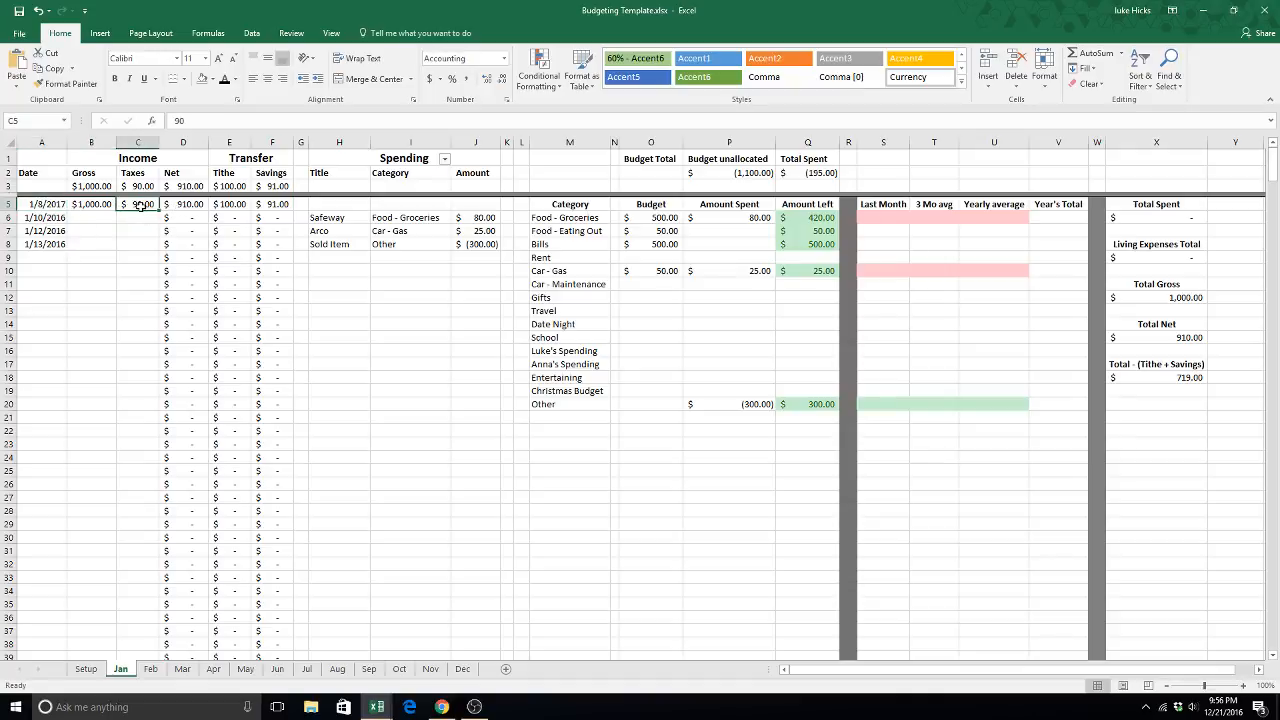
left_click(188, 205)
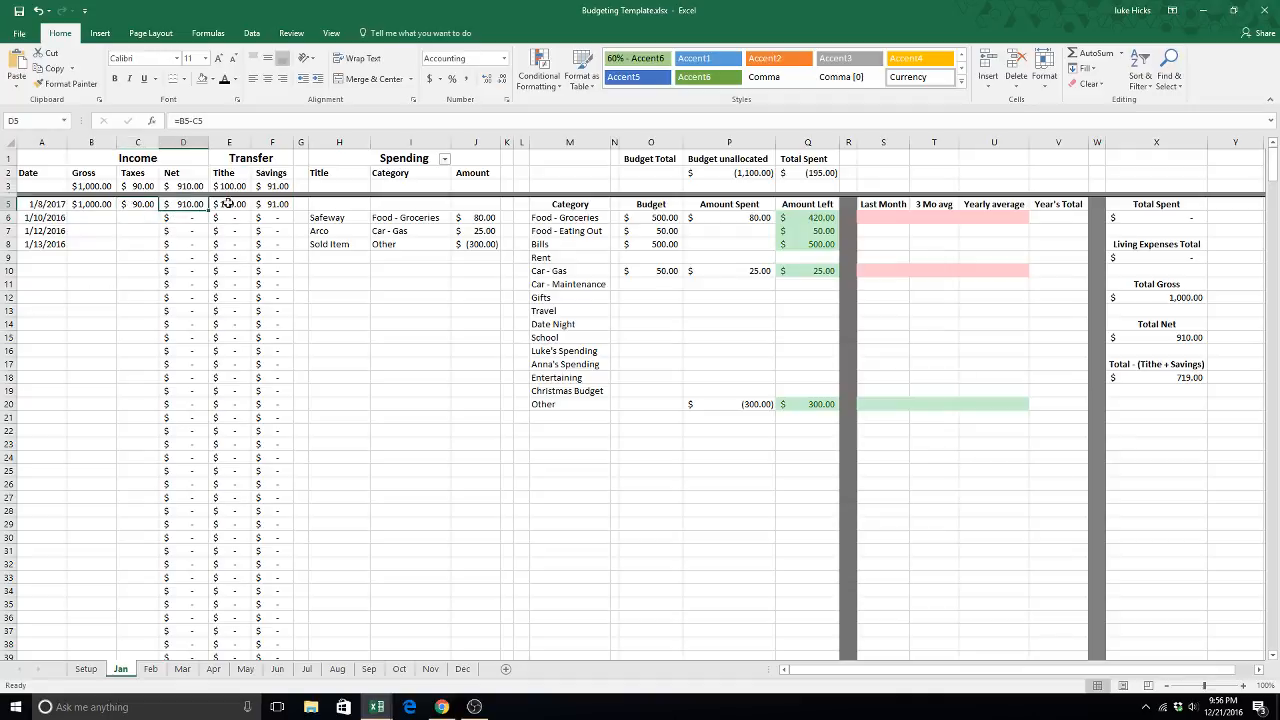
left_click(228, 203)
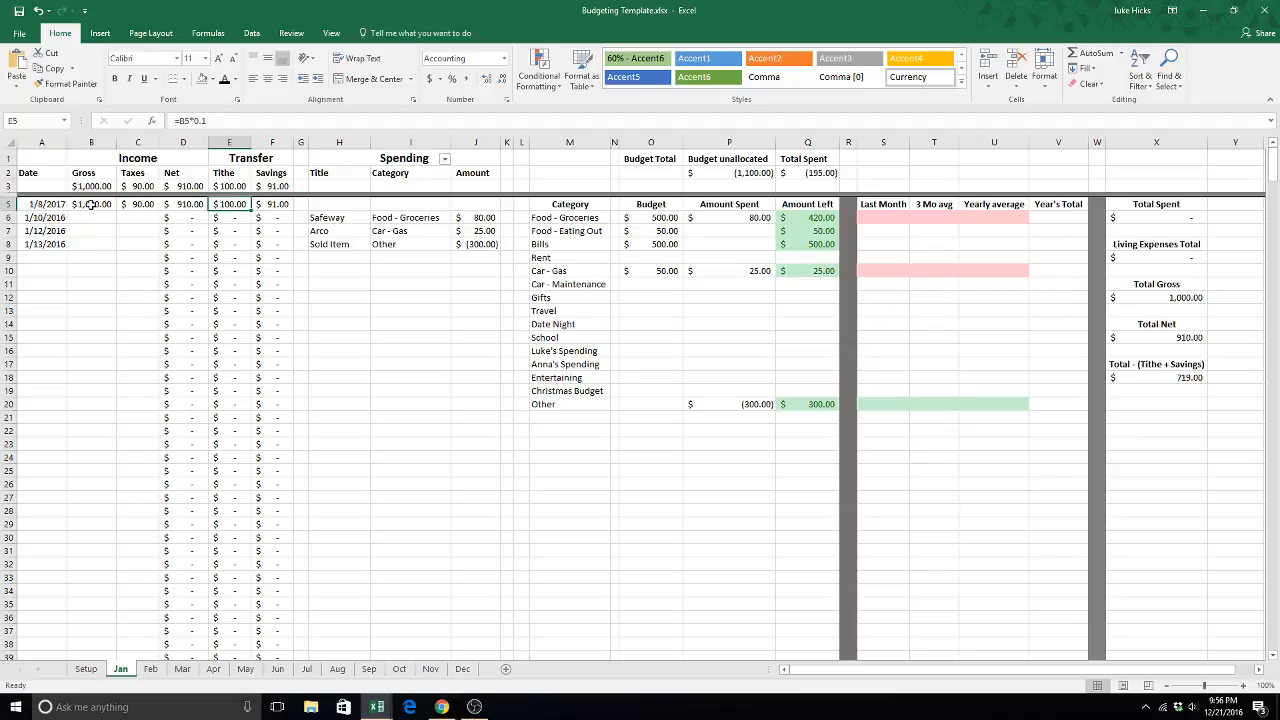
left_click(273, 205)
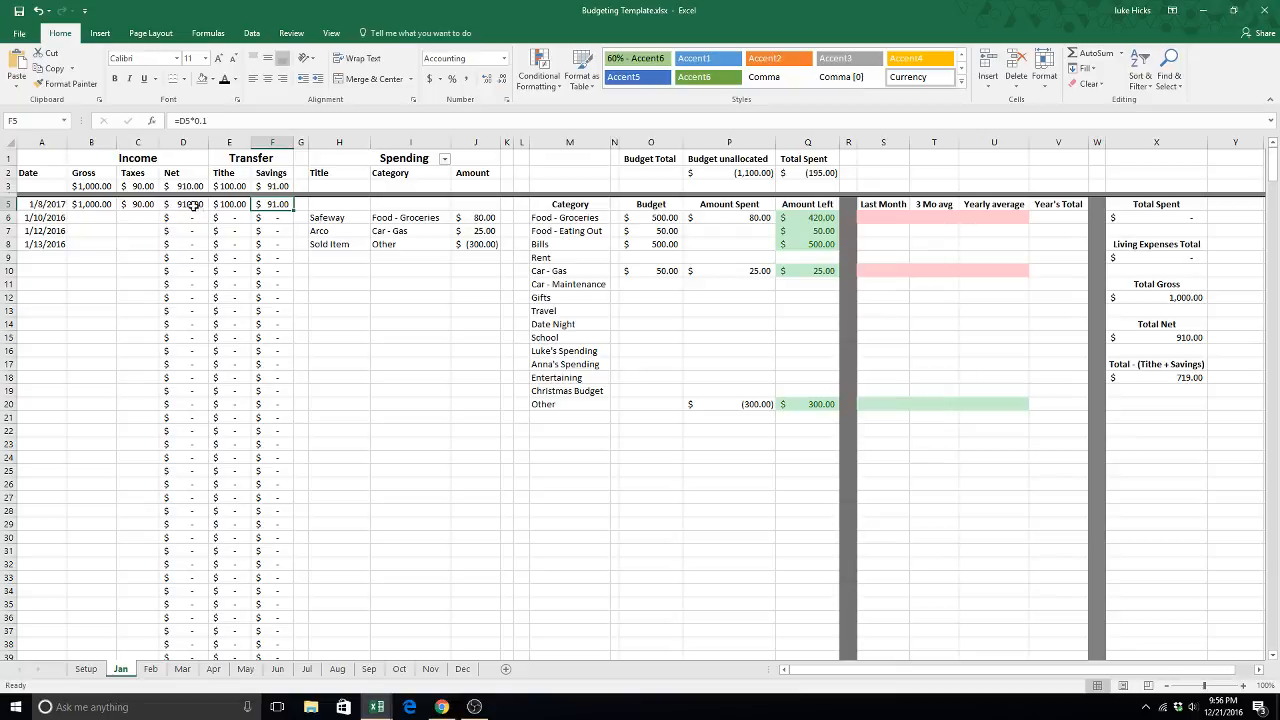
- Examine the tithe and savings total formulas in row 3 and compare them with the savings formula in F5
left_click(277, 186)
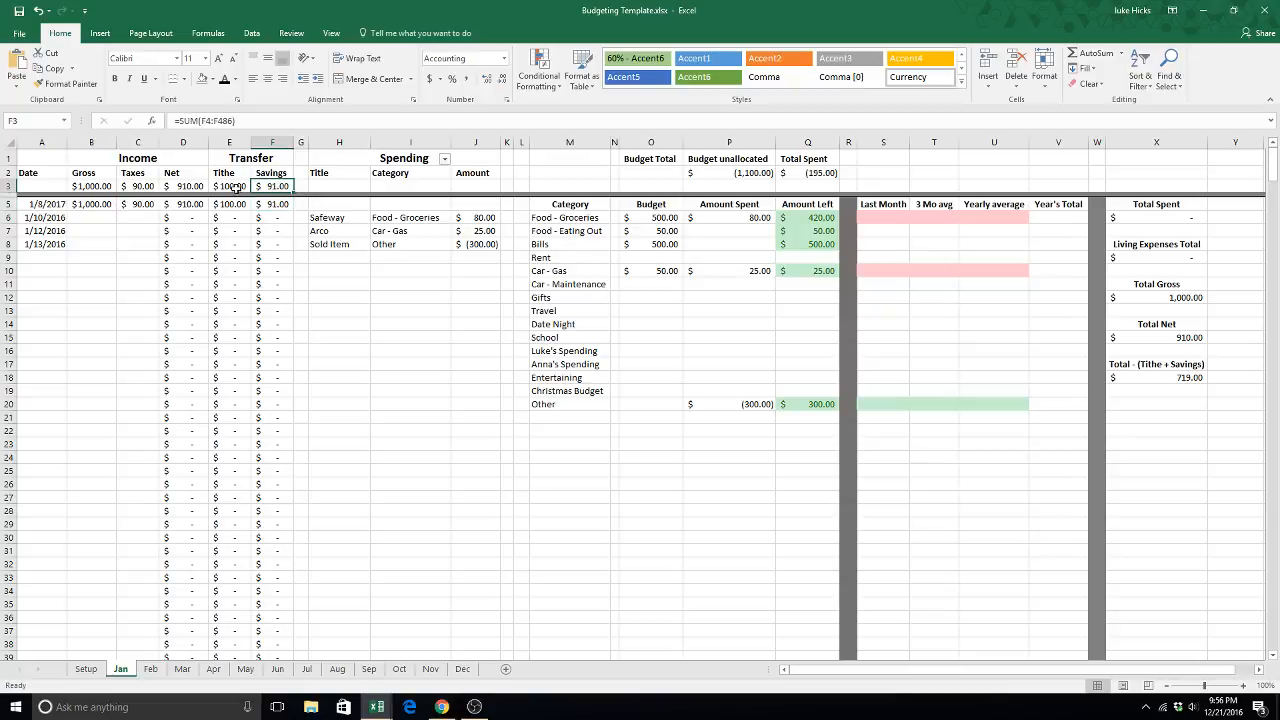
left_click(236, 189)
left_click(265, 189)
left_click(243, 187)
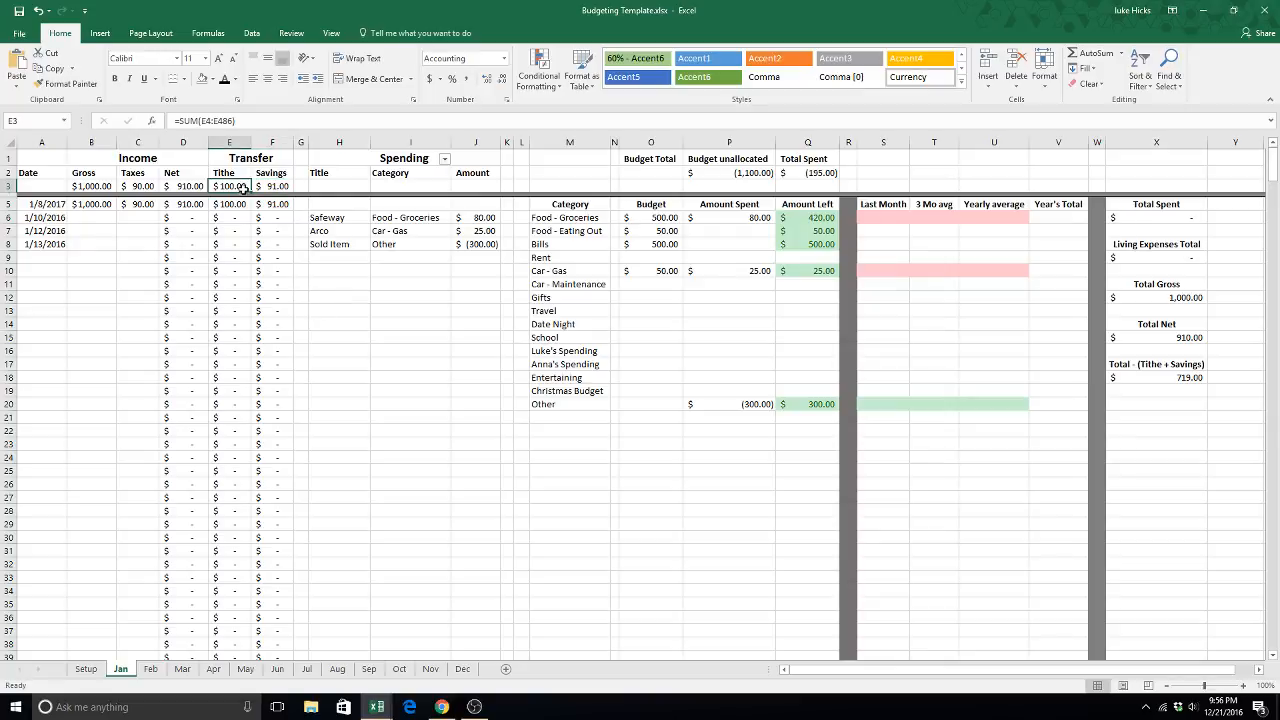
left_click(271, 189)
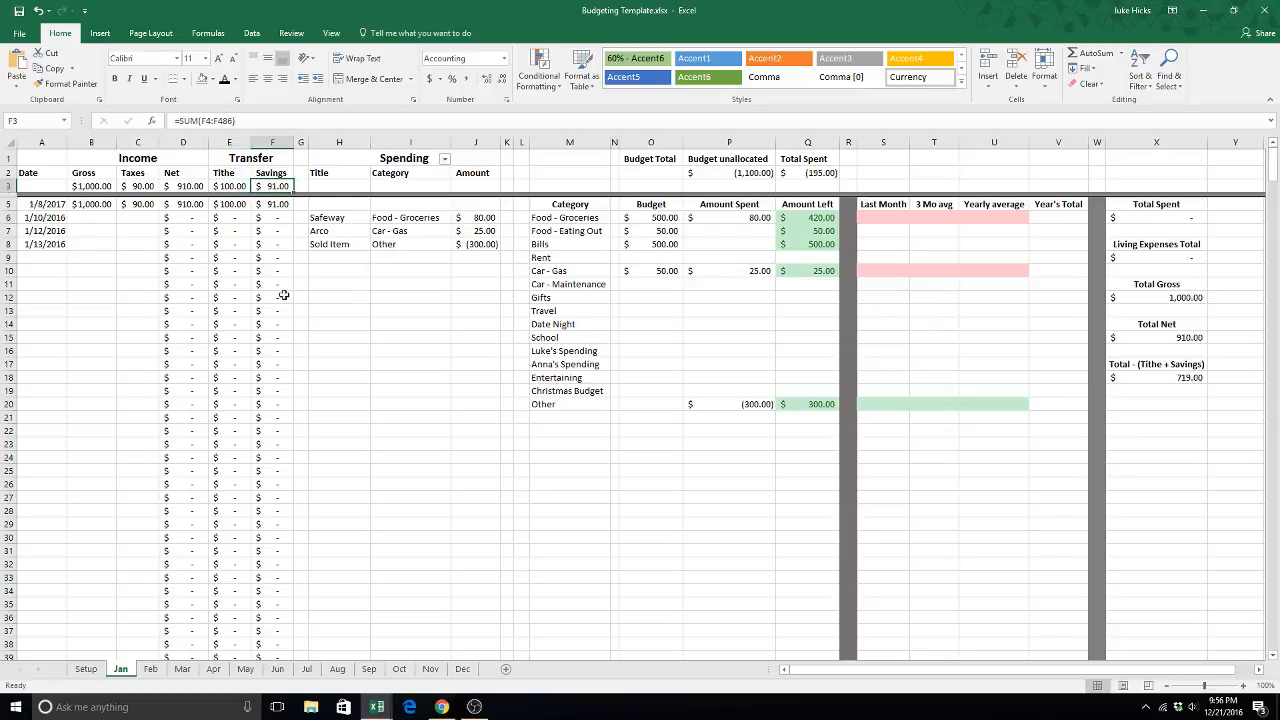
left_click(281, 173)
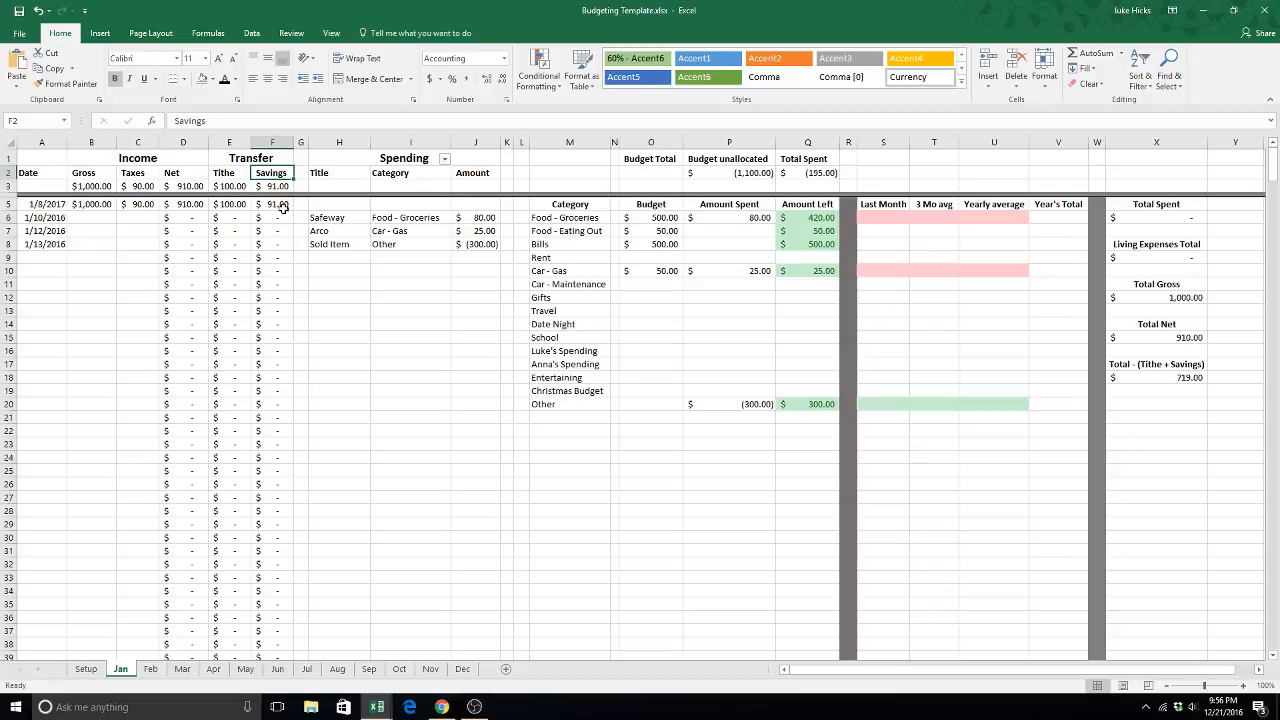
left_click(284, 208)
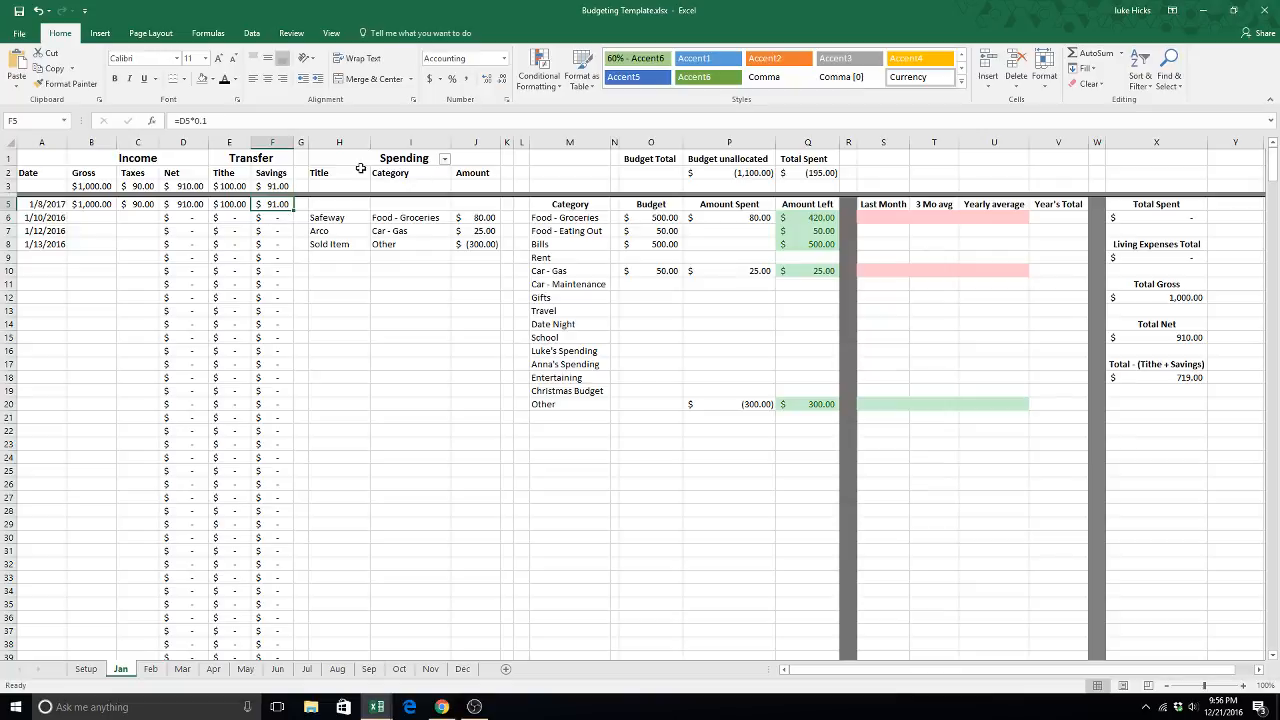
- Review the Spending section's titles and categories alongside the dates in A6 to A8
left_click_drag(360, 160, 369, 318)
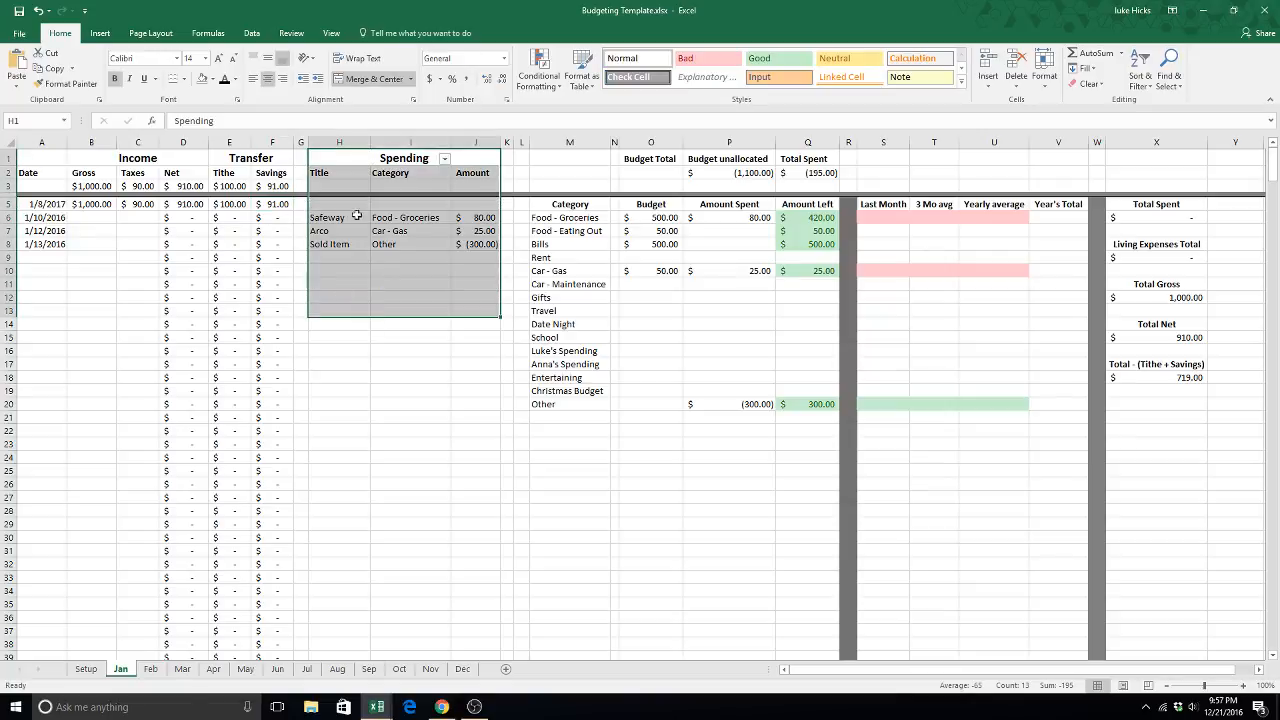
left_click(339, 256)
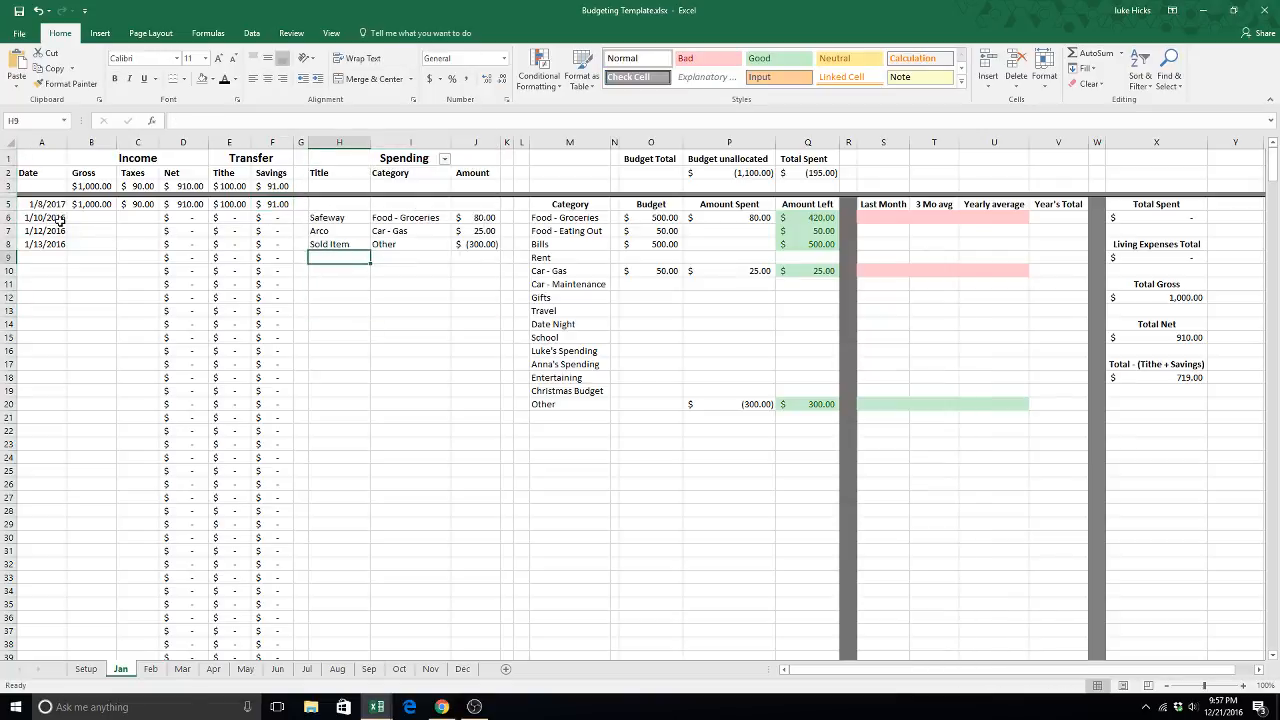
left_click_drag(60, 219, 60, 244)
left_click(330, 217)
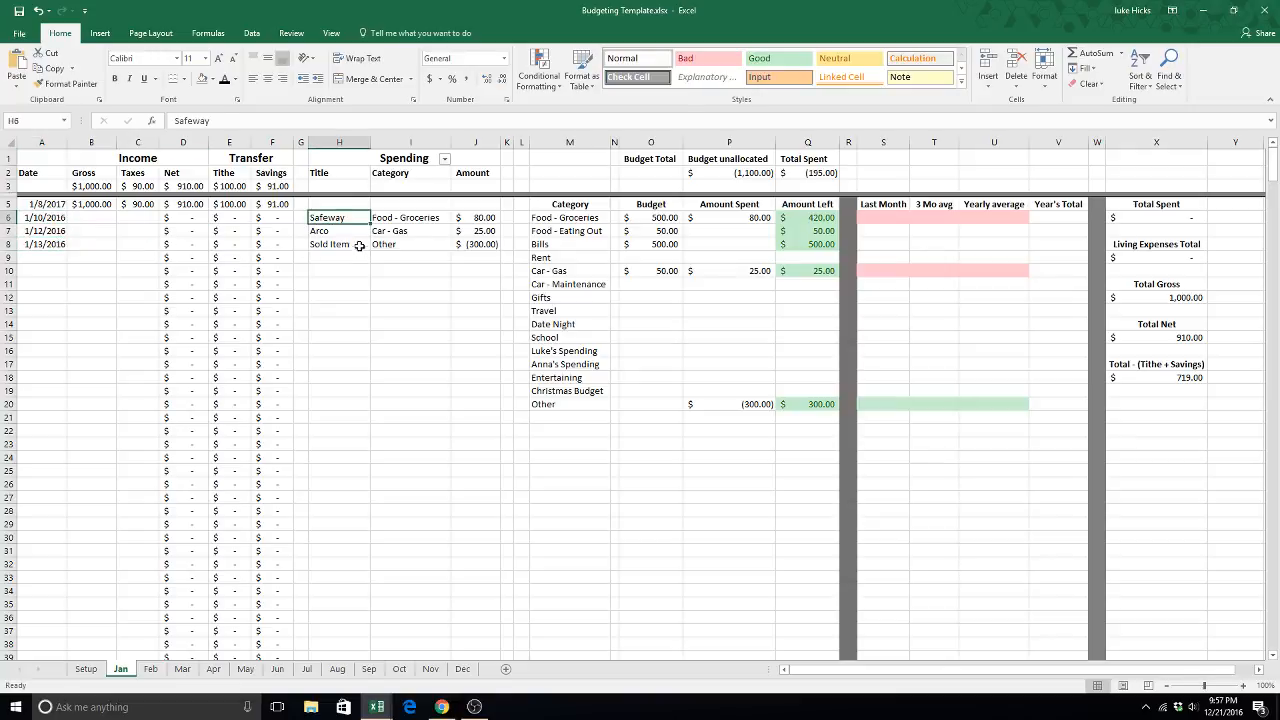
left_click(415, 219)
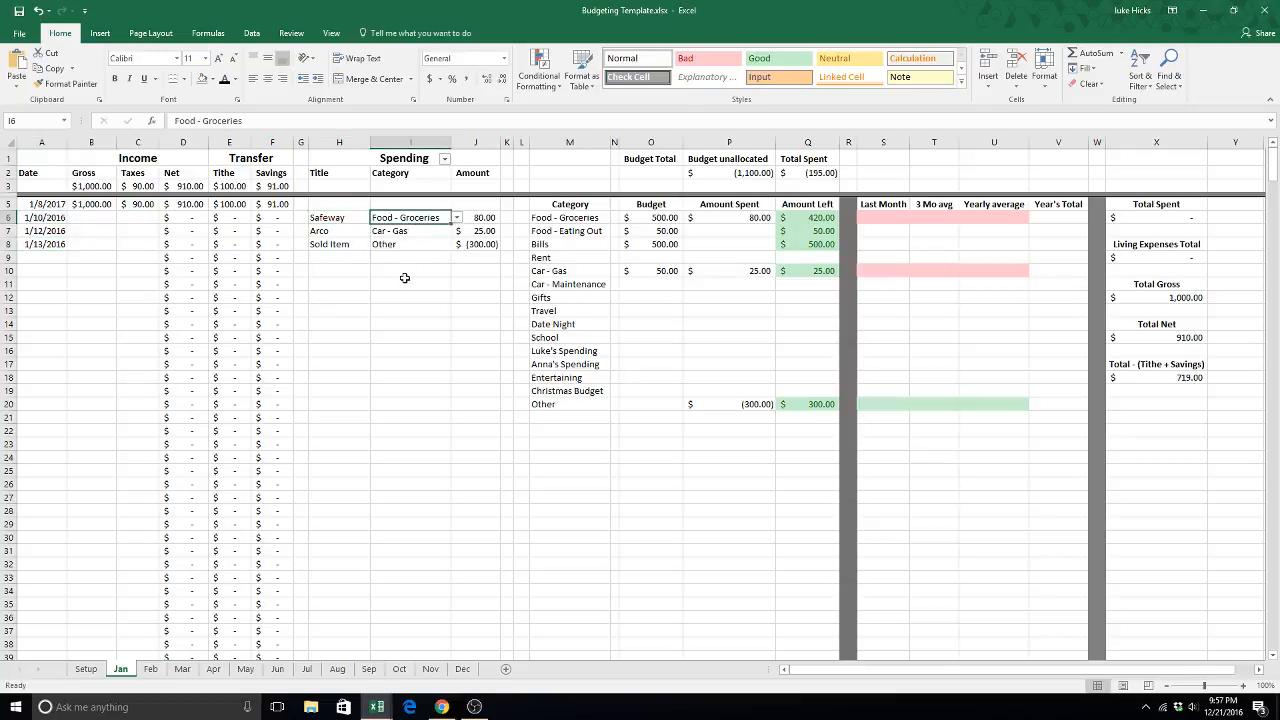
- Browse the category choices available for the Safeway entry in I6 without changing the selection
left_click(456, 217)
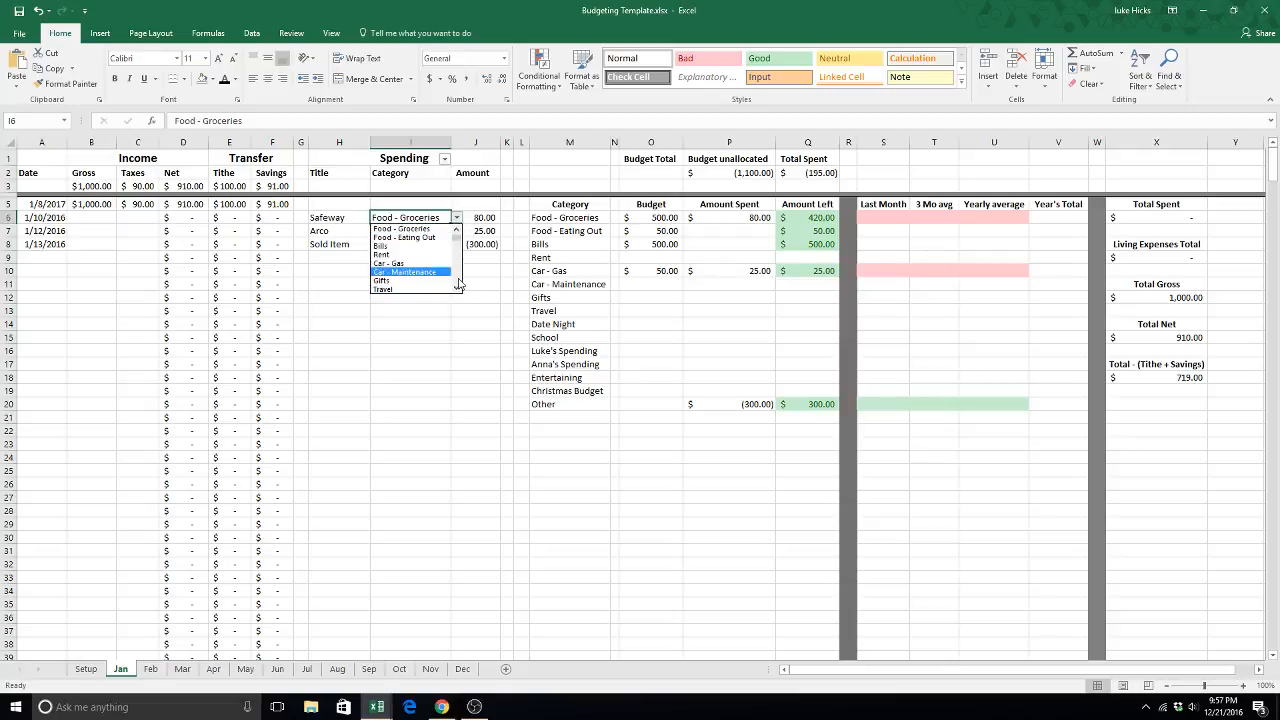
left_click(458, 289)
left_click(458, 289)
left_click(458, 289)
left_click(458, 289)
left_click(458, 289)
left_click(458, 289)
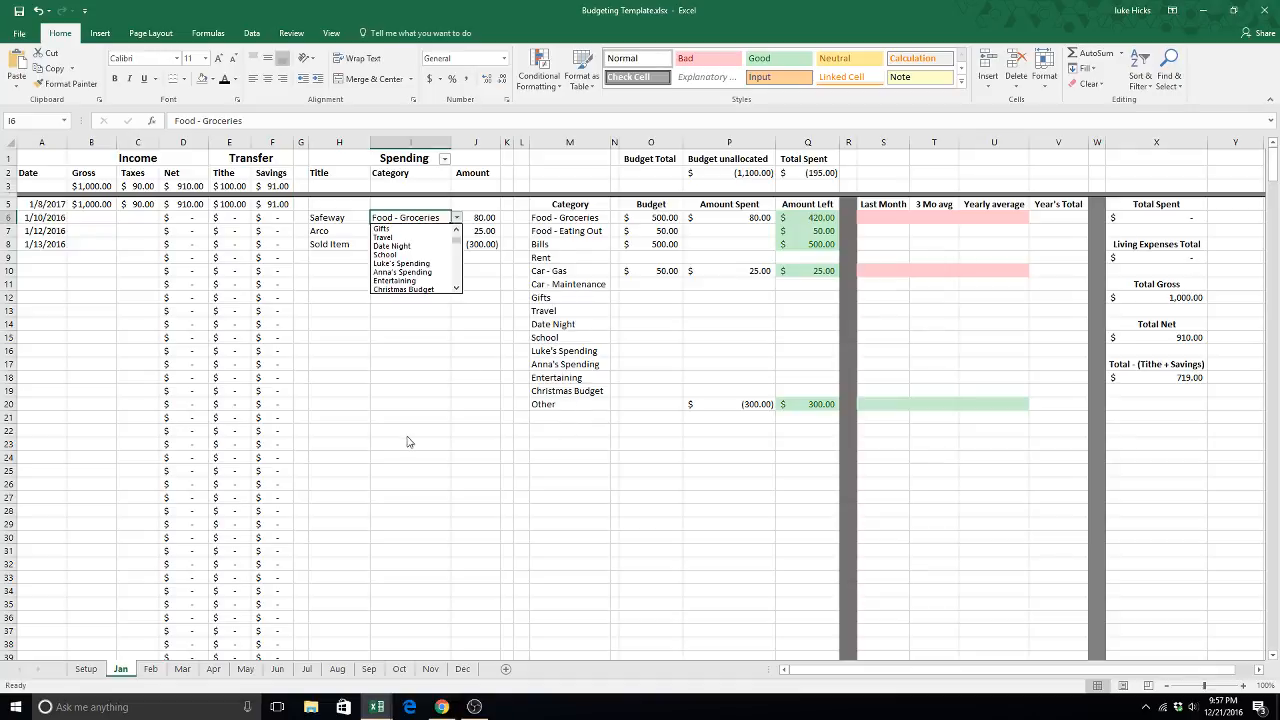
left_click(421, 377)
- Try to enter "food" as the category of the Safeway entry in I6, and discard the entry
left_click(399, 284)
left_click(411, 221)
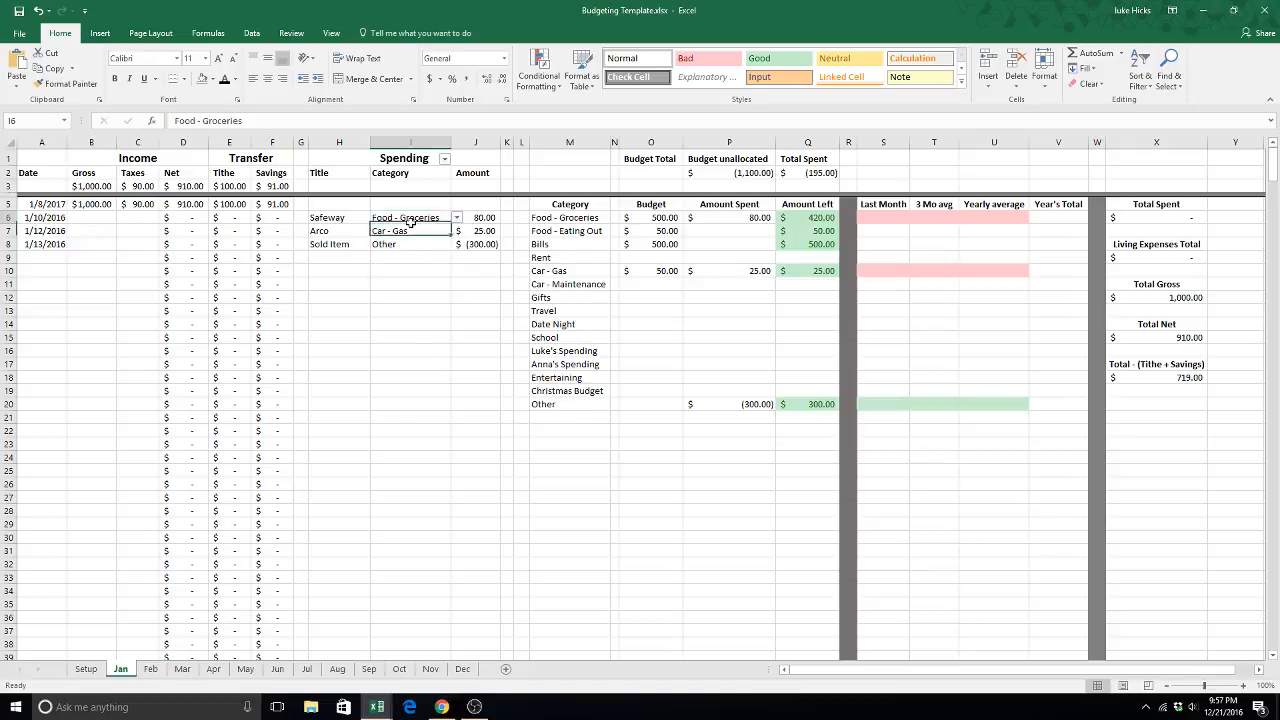
type("food")
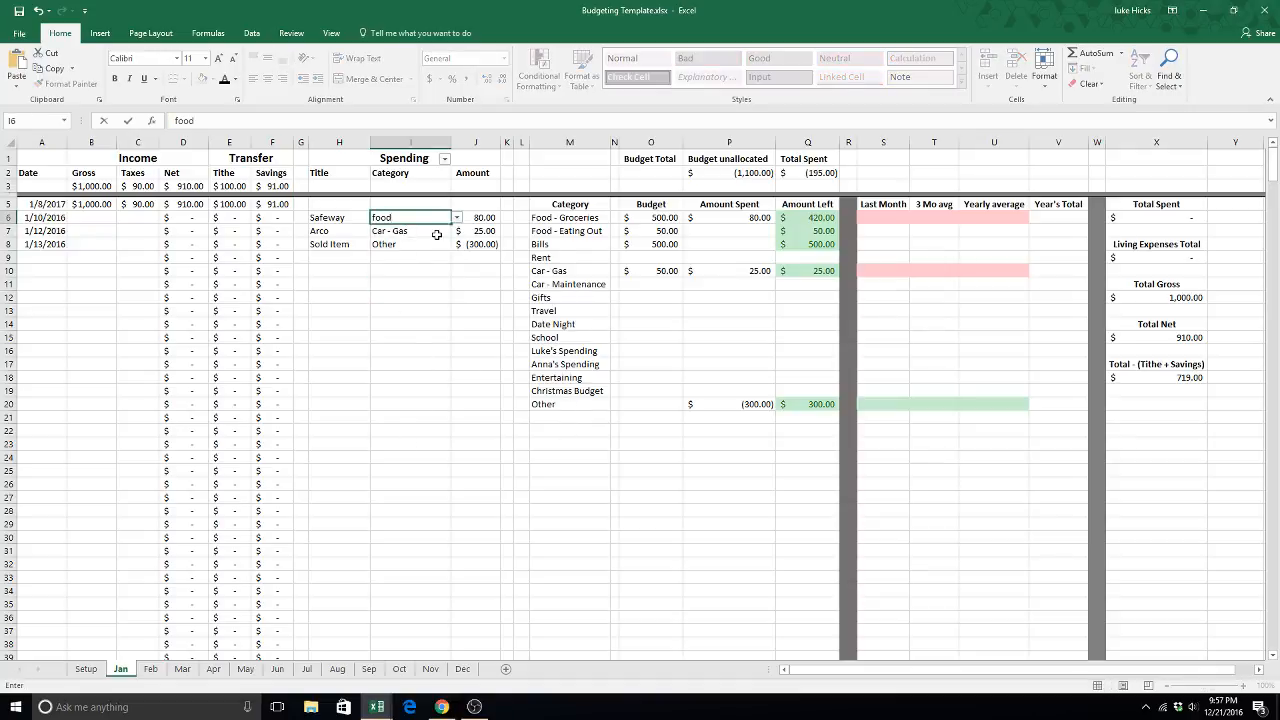
key("Return")
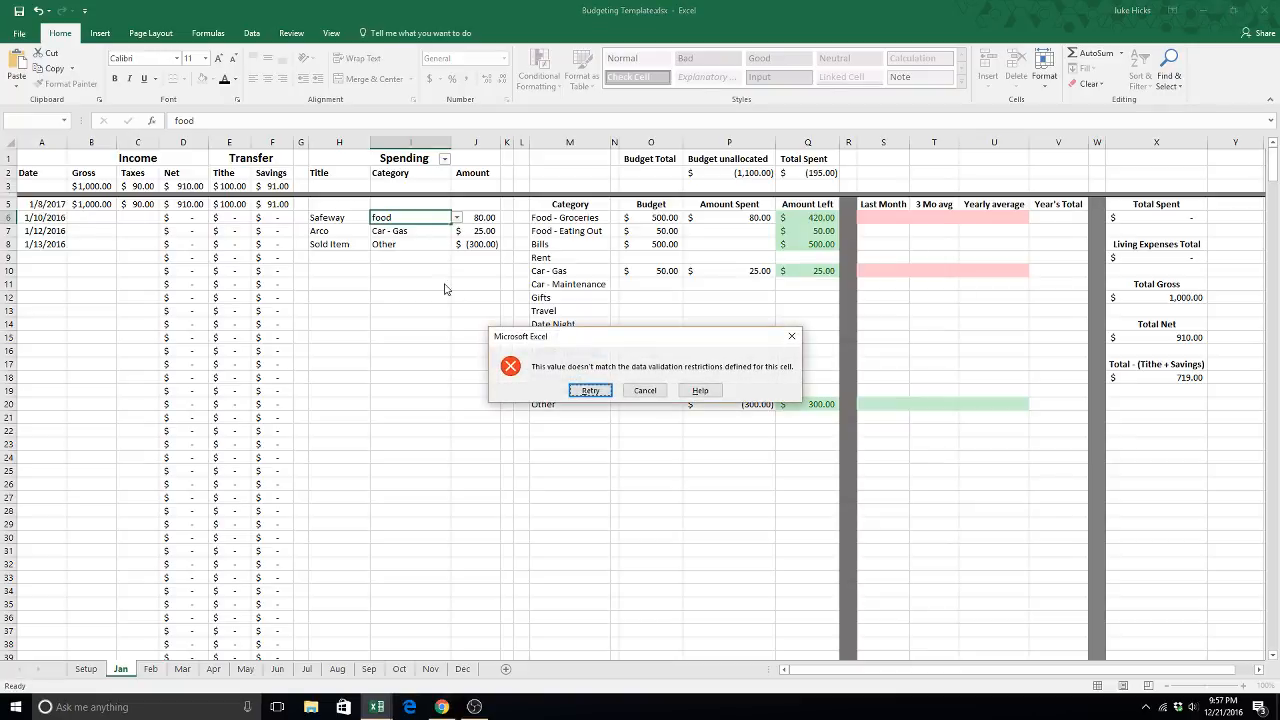
left_click(652, 391)
left_click(408, 296)
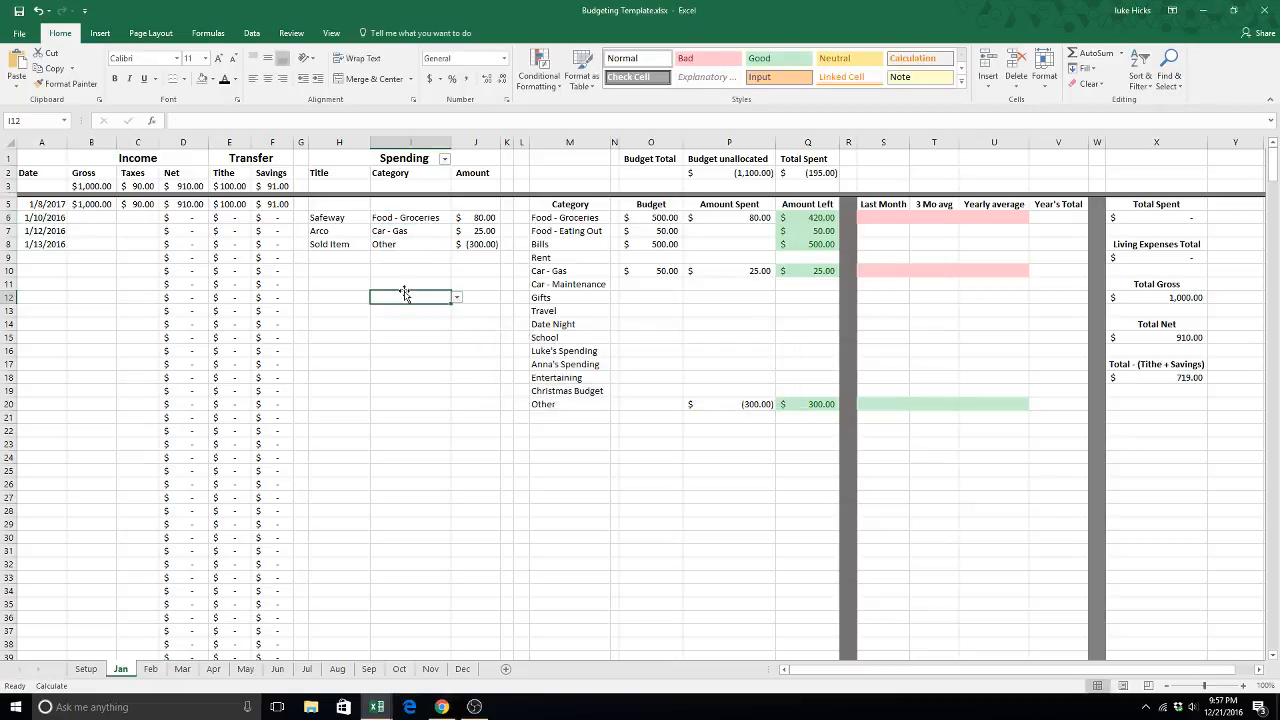
- Trace the Safeway entry's title, category and amount in row 6 to the Food - Groceries Amount Spent formula in P6
left_click(348, 218)
left_click(428, 216)
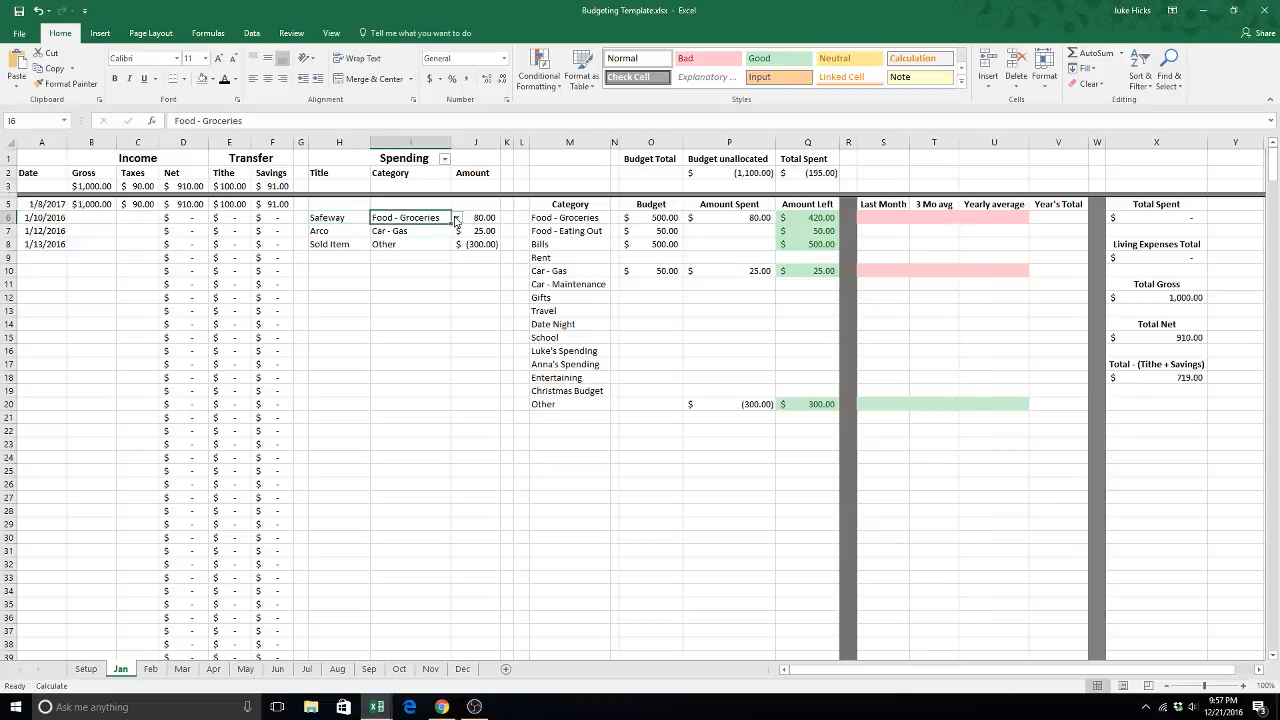
left_click(471, 218)
left_click(729, 219)
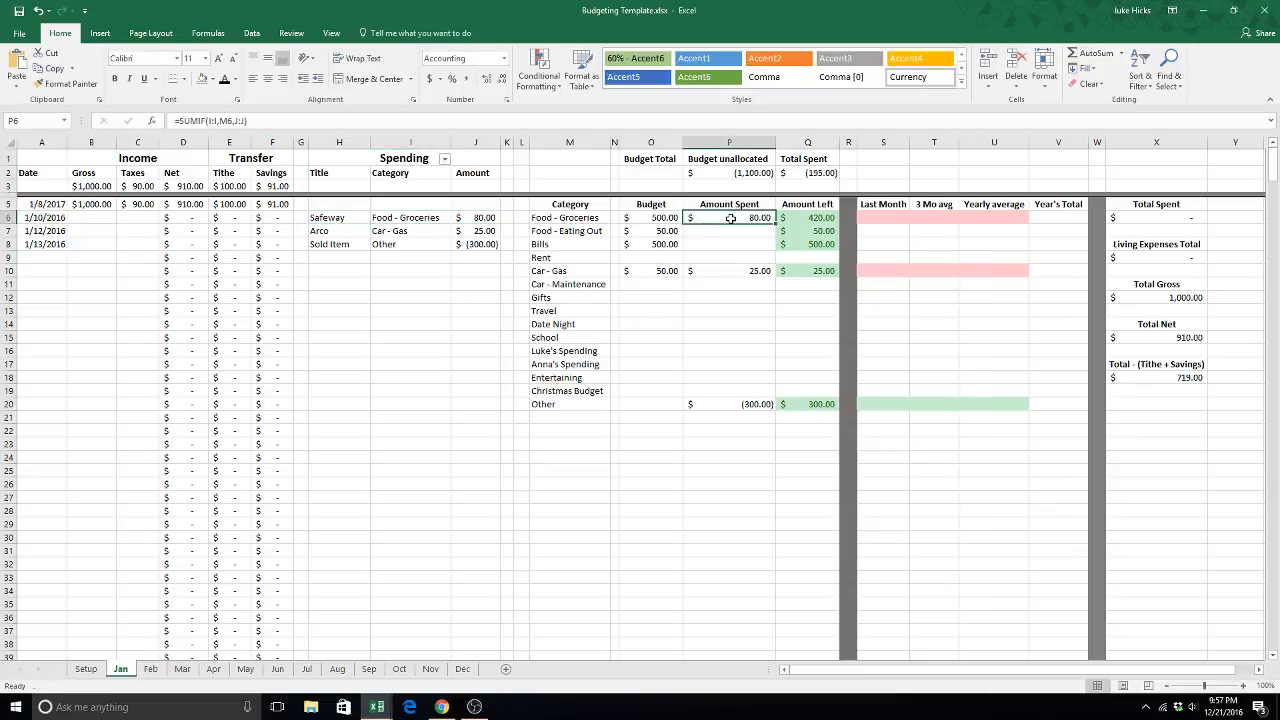
- Add a spending entry in row 9 titled Safeway with the category Food - Groceries and an amount of 20
left_click(368, 258)
type("Safeway")
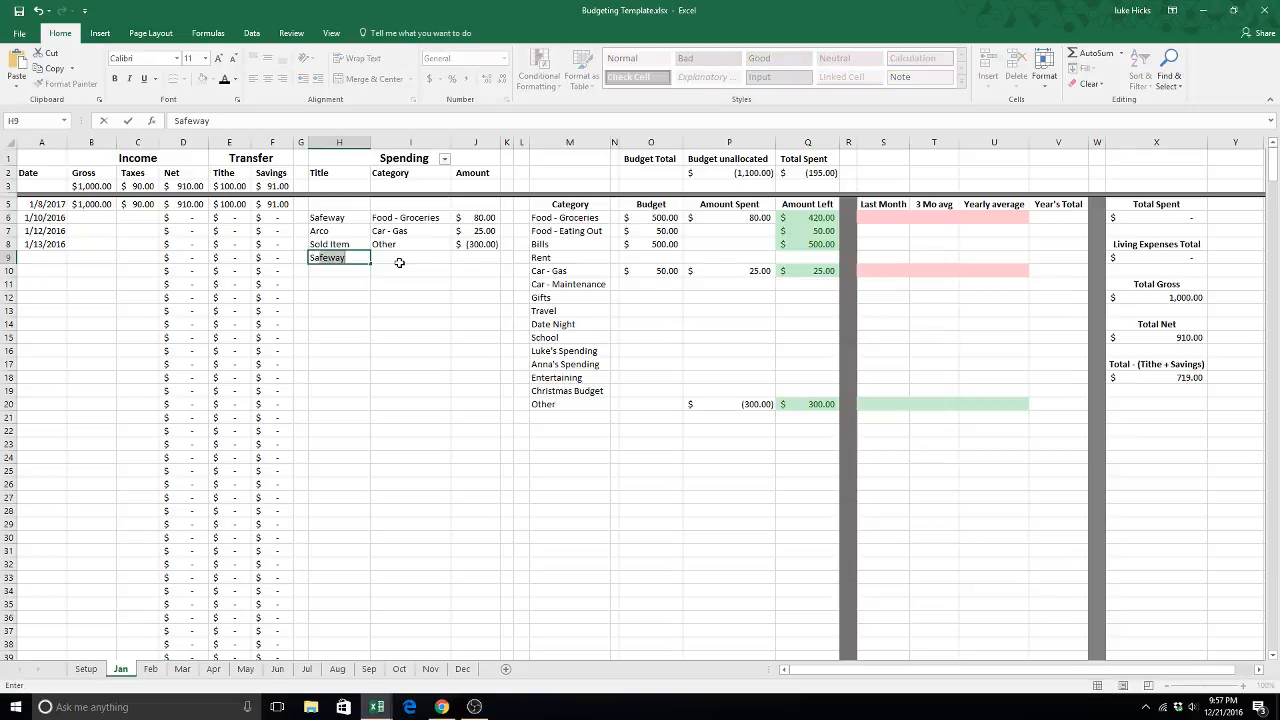
key("Tab")
type("Fo")
key("Tab")
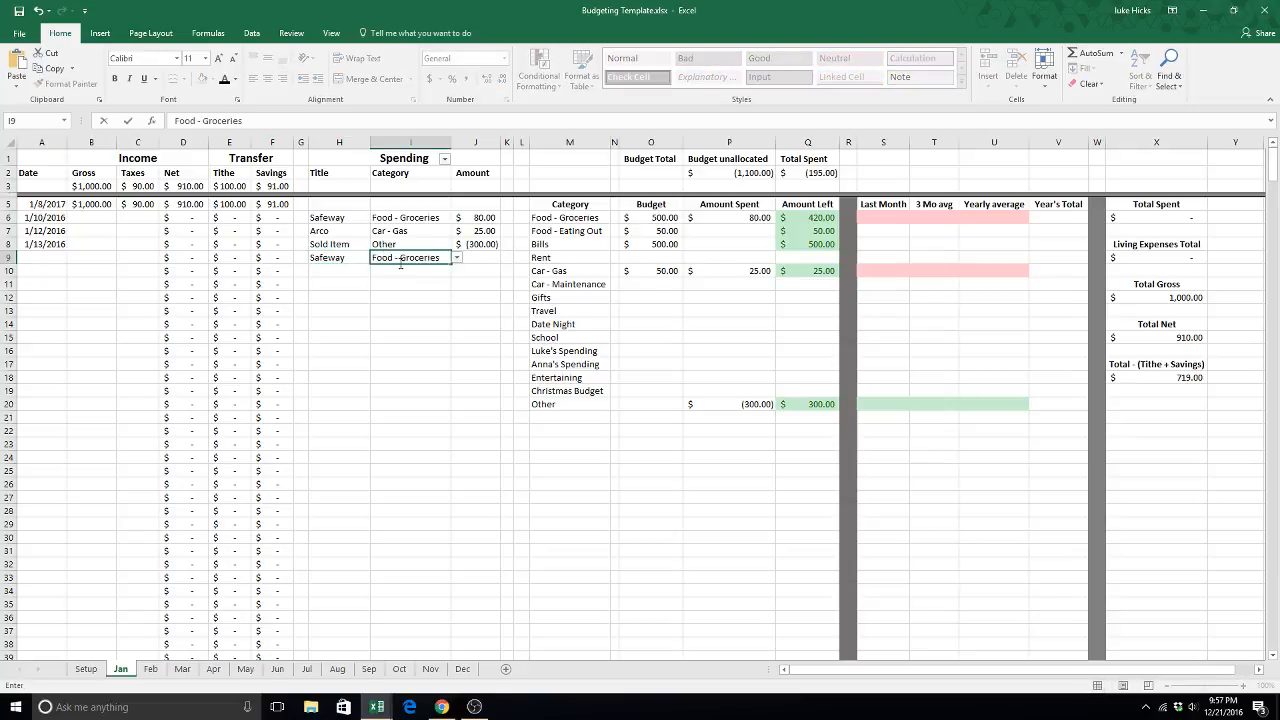
key("Tab")
type("20")
key("Return")
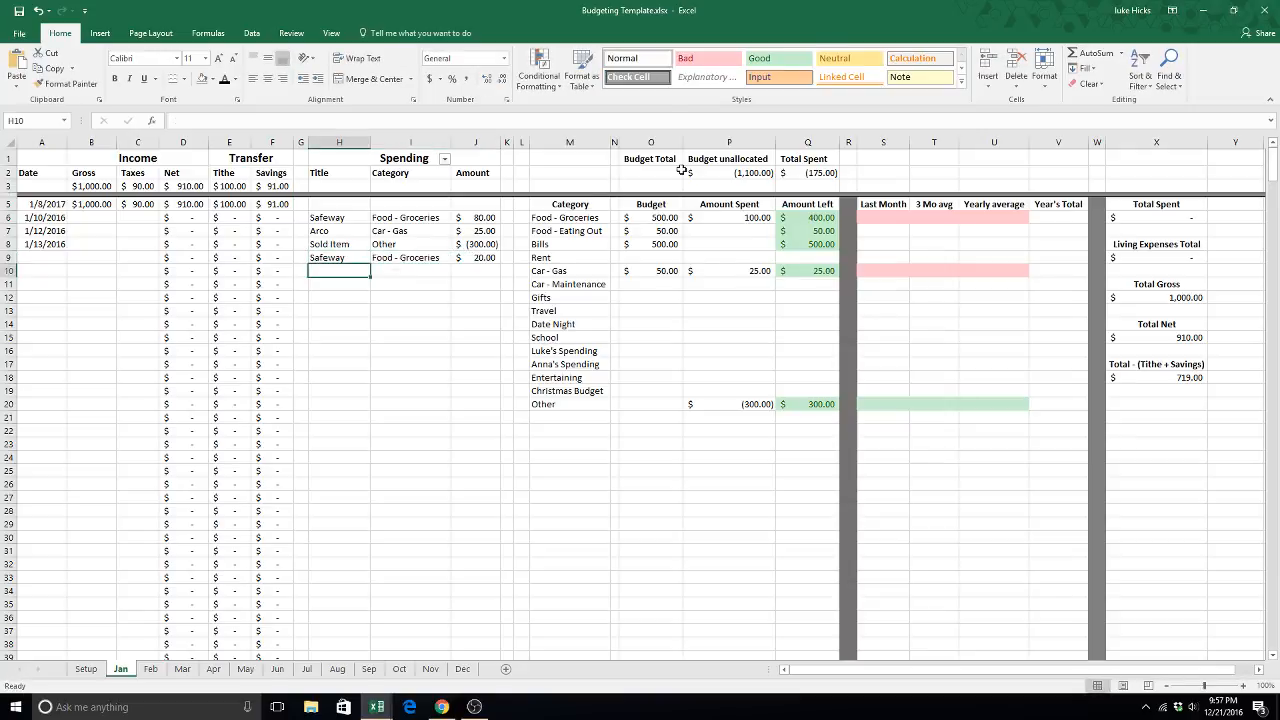
- Review the groceries Amount Spent, the grocery and eating-out budgets, and the Amount Left column for all categories
left_click(751, 218)
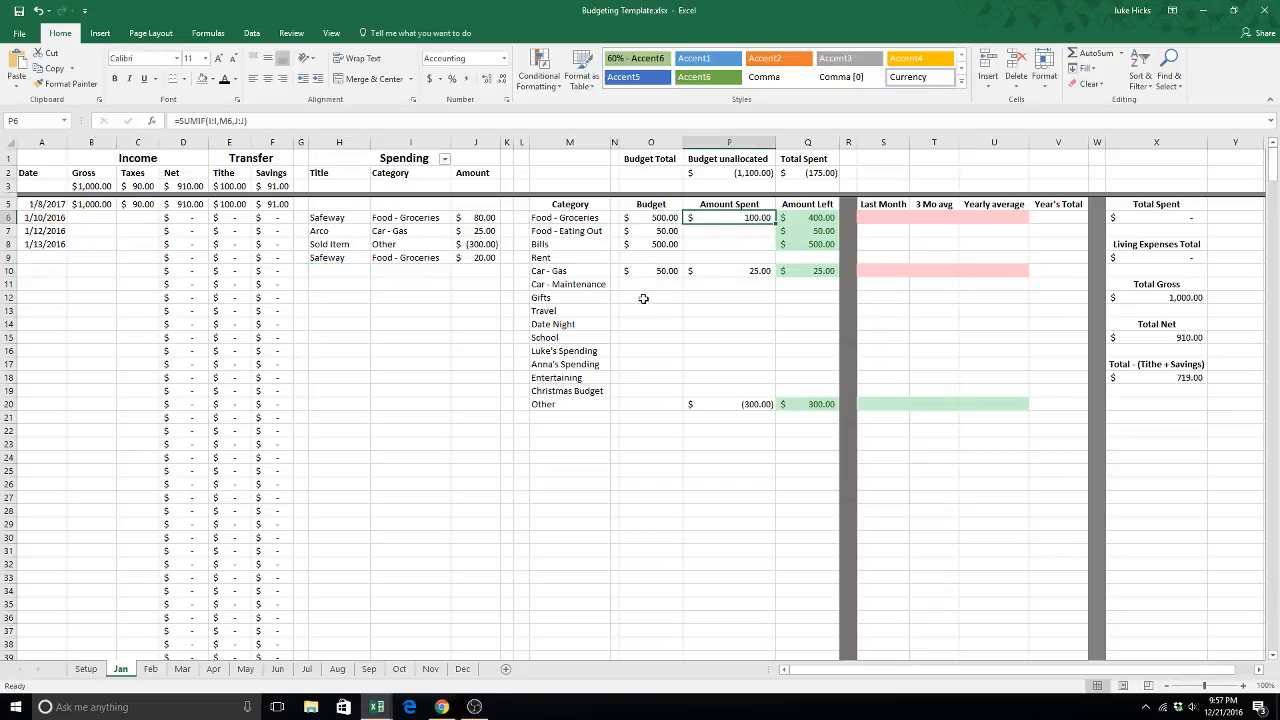
left_click(666, 217)
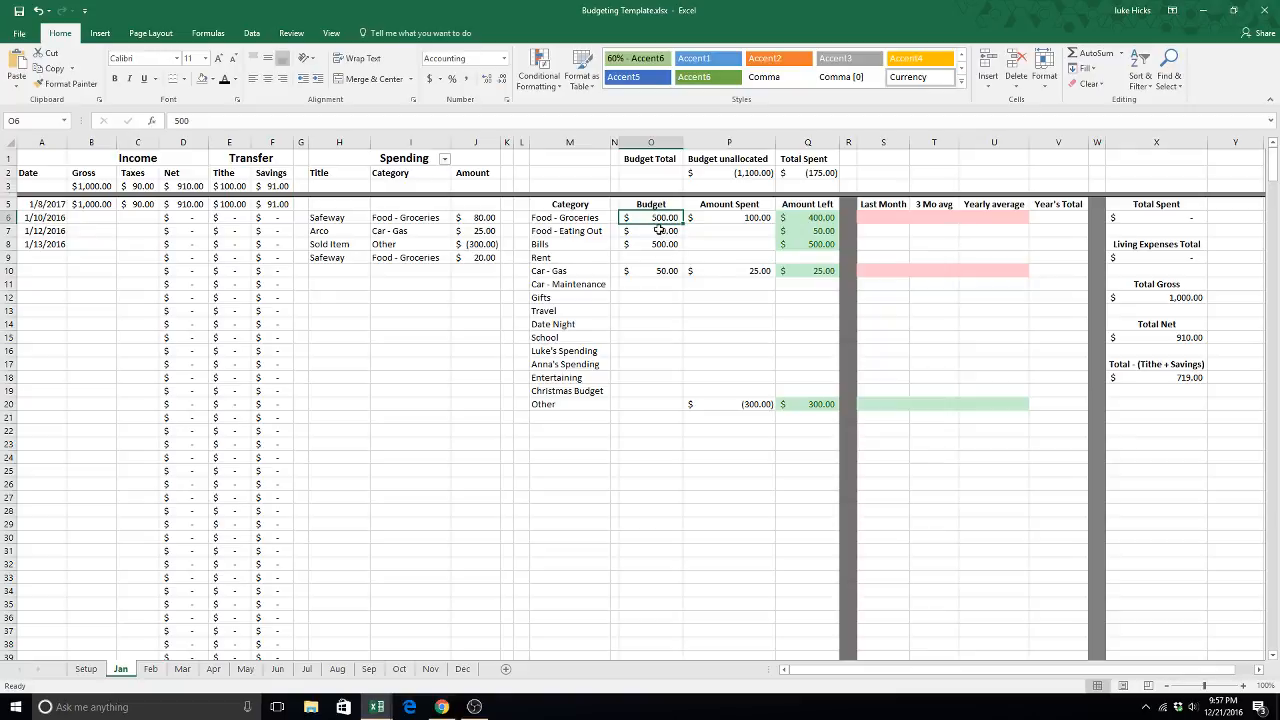
left_click(659, 230)
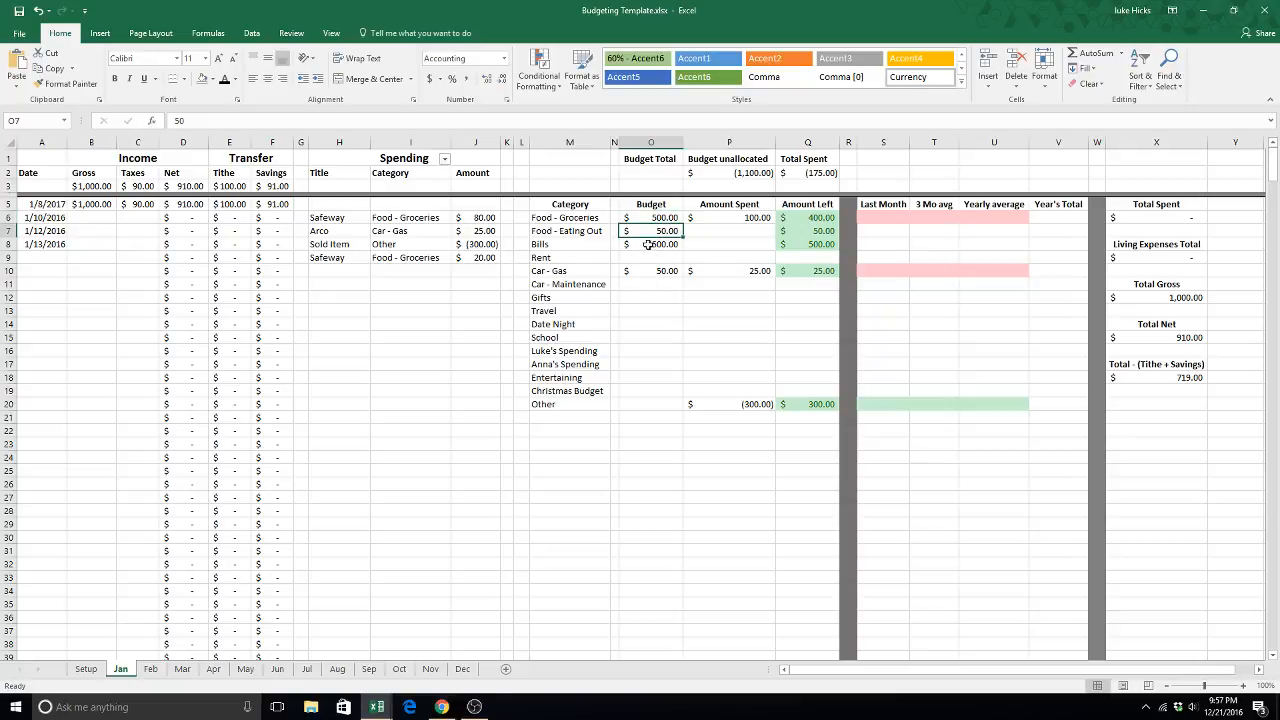
left_click_drag(815, 217, 817, 414)
left_click(994, 443)
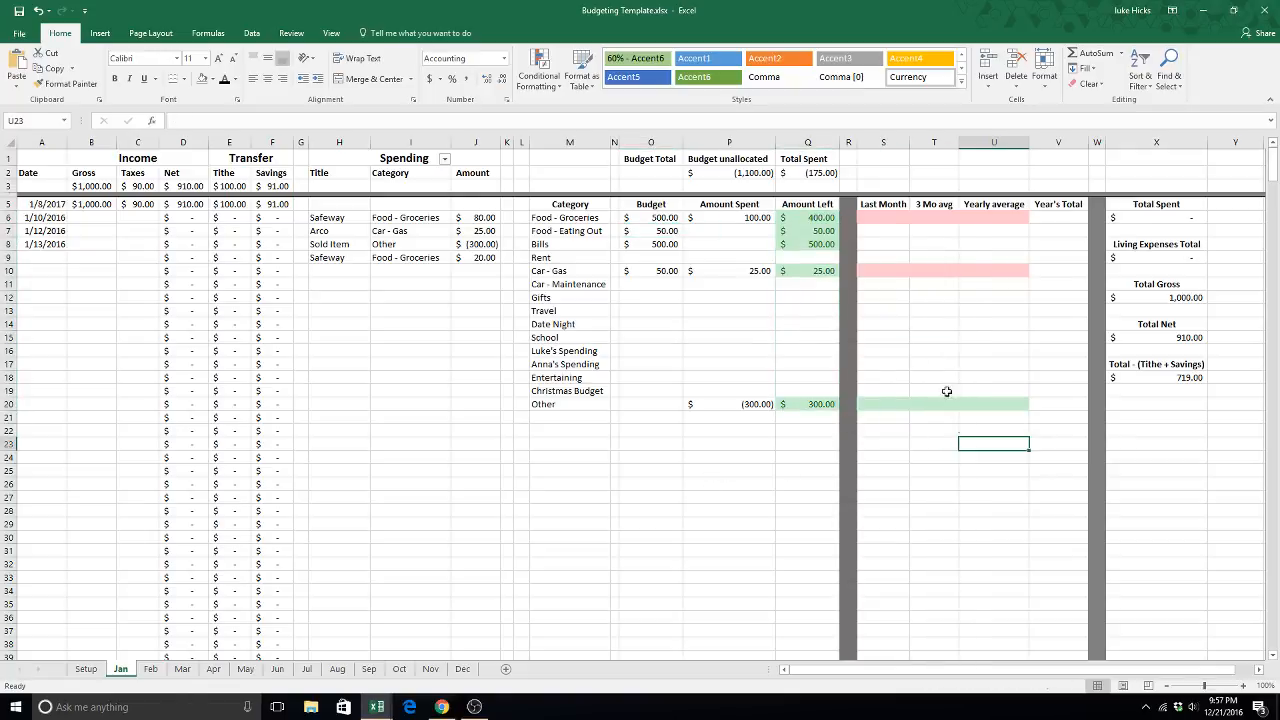
- Review the Last Month, 3 Mo avg, Yearly average and Year's Total columns across the category rows
left_click(889, 219)
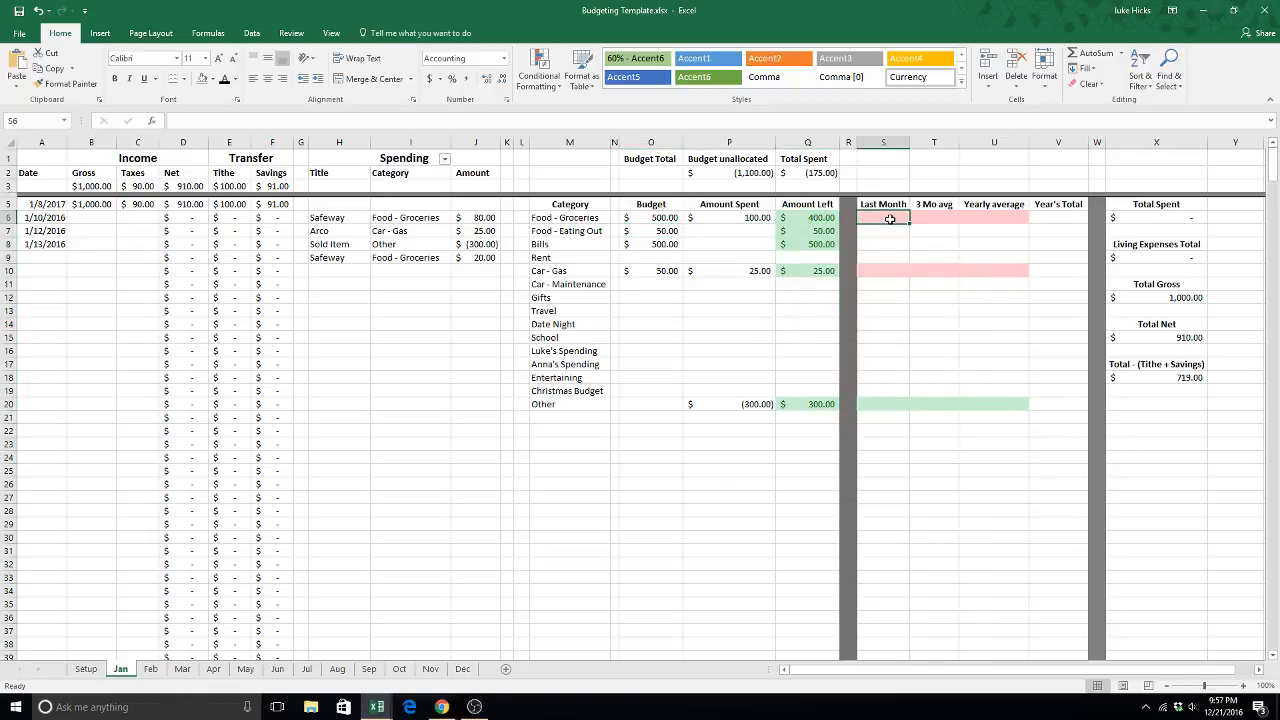
left_click_drag(889, 219, 895, 397)
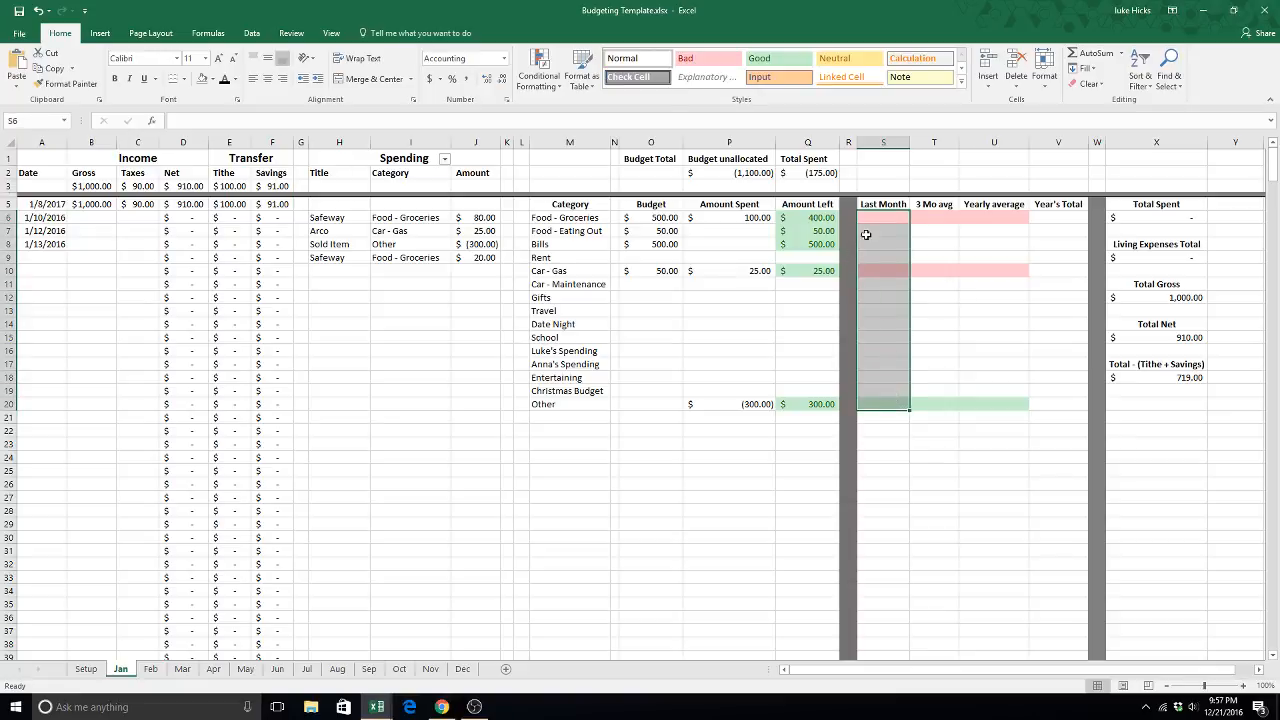
left_click_drag(931, 216, 944, 405)
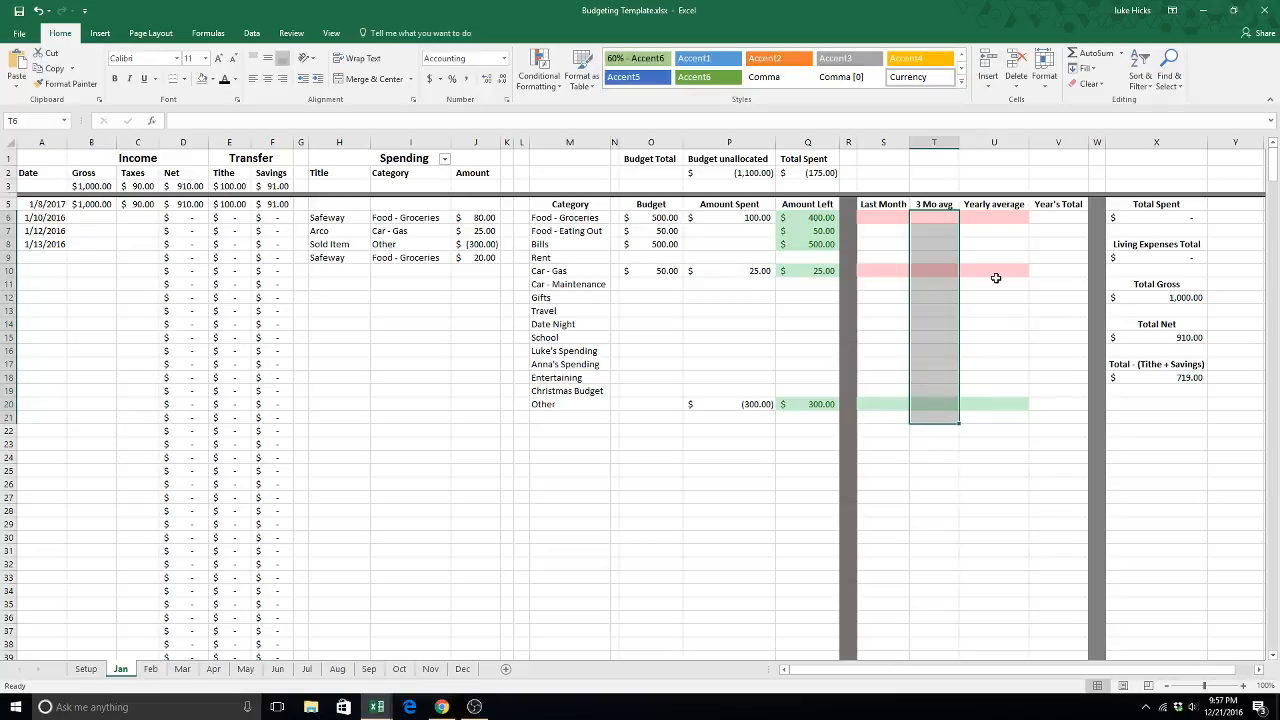
left_click_drag(988, 226, 1005, 404)
left_click_drag(1074, 224, 1058, 394)
left_click(1058, 497)
- Examine the formulas for Total Spent, Living Expenses Total, Total Gross, Total Net and Total - (Tithe + Savings) in column X
left_click(1155, 220)
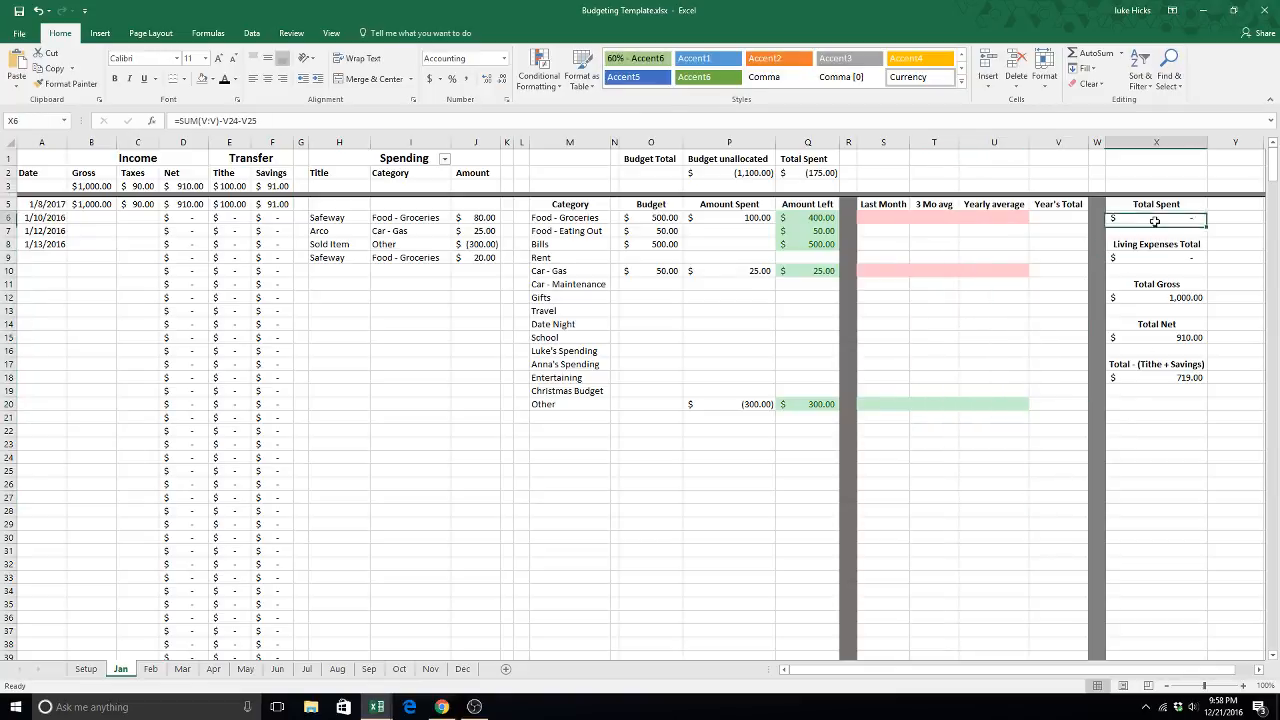
left_click(1136, 258)
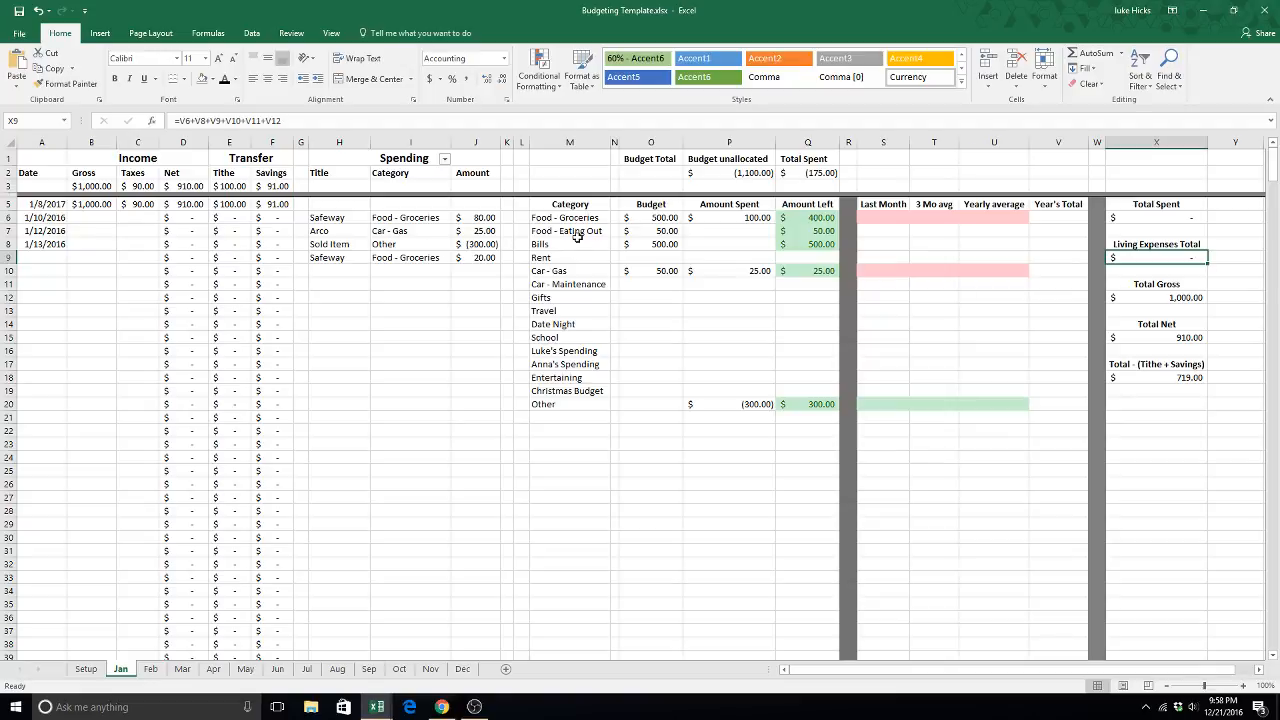
left_click(279, 120)
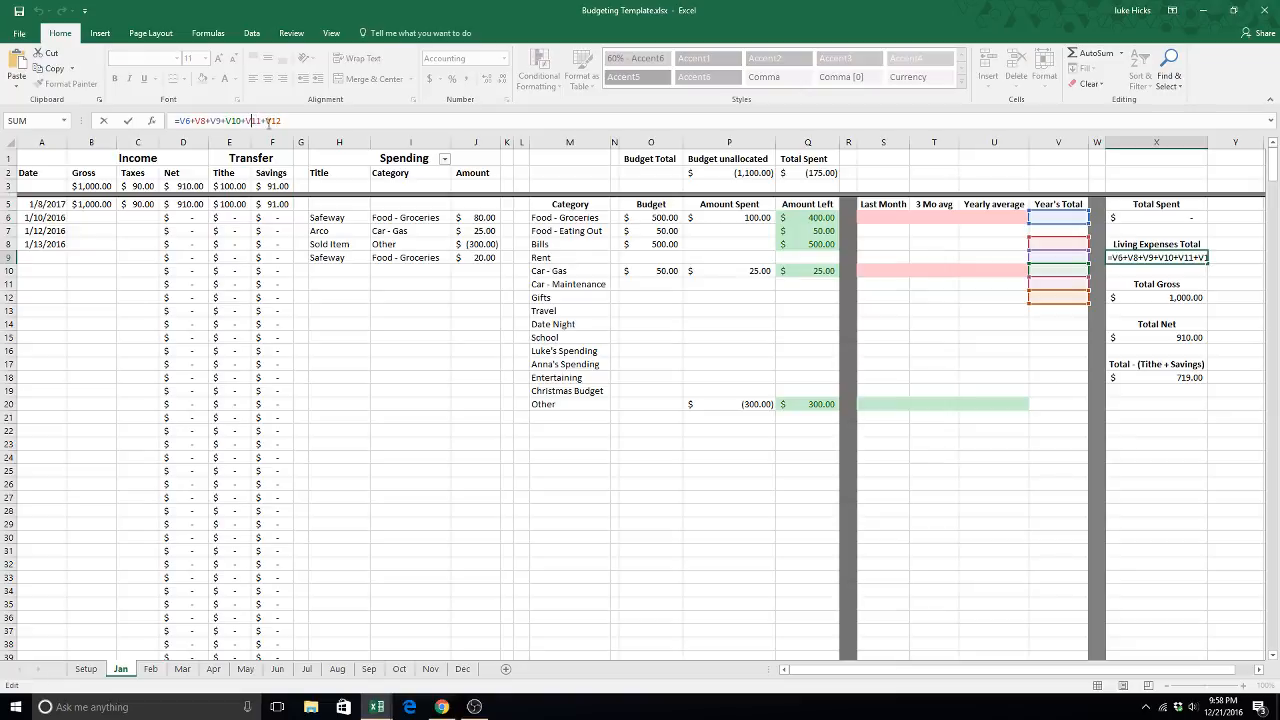
left_click(1162, 296)
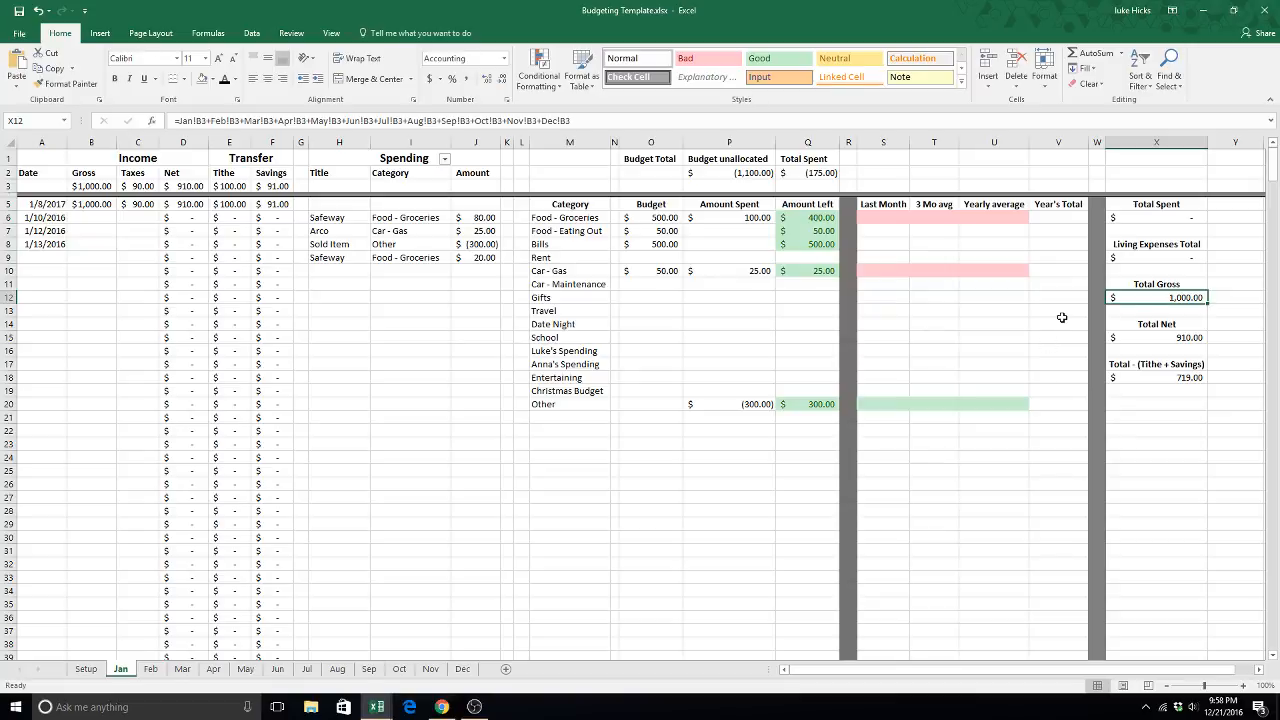
left_click(1168, 337)
left_click(1170, 377)
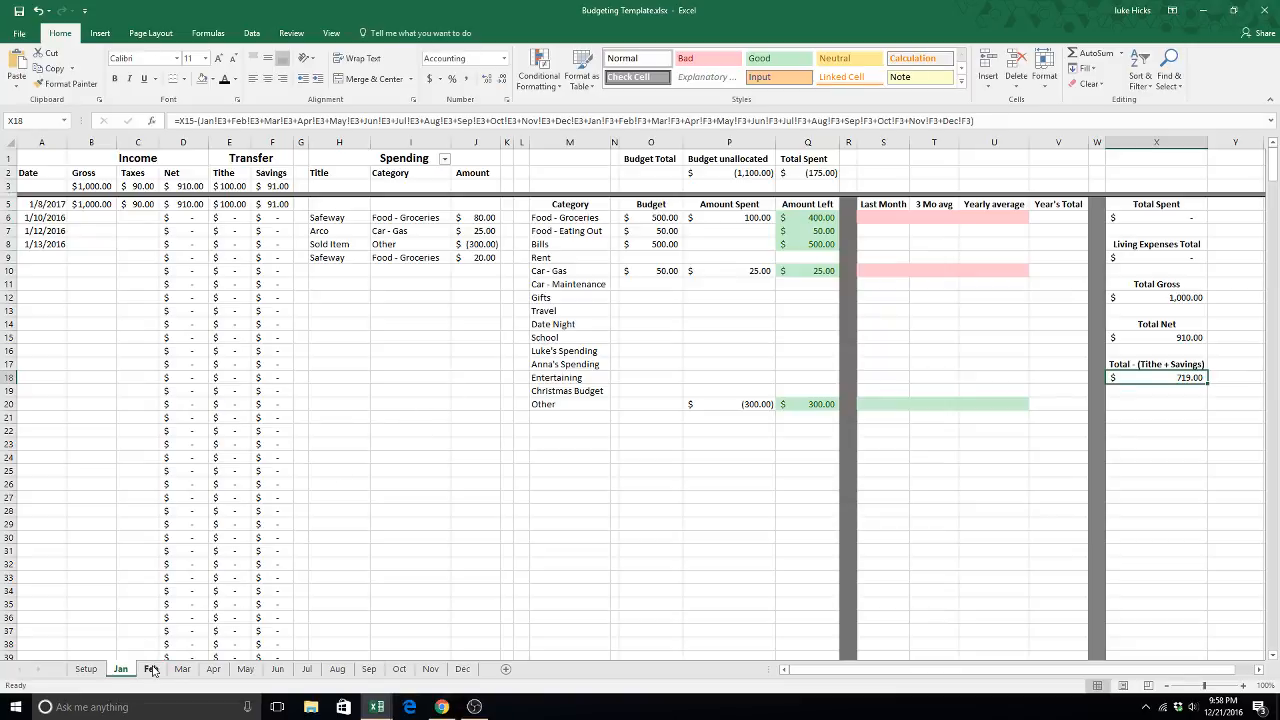
- Review the income and transfer entries in row 5 of the Jan sheet, including the net, tithe and savings formulas
left_click_drag(49, 204, 266, 198)
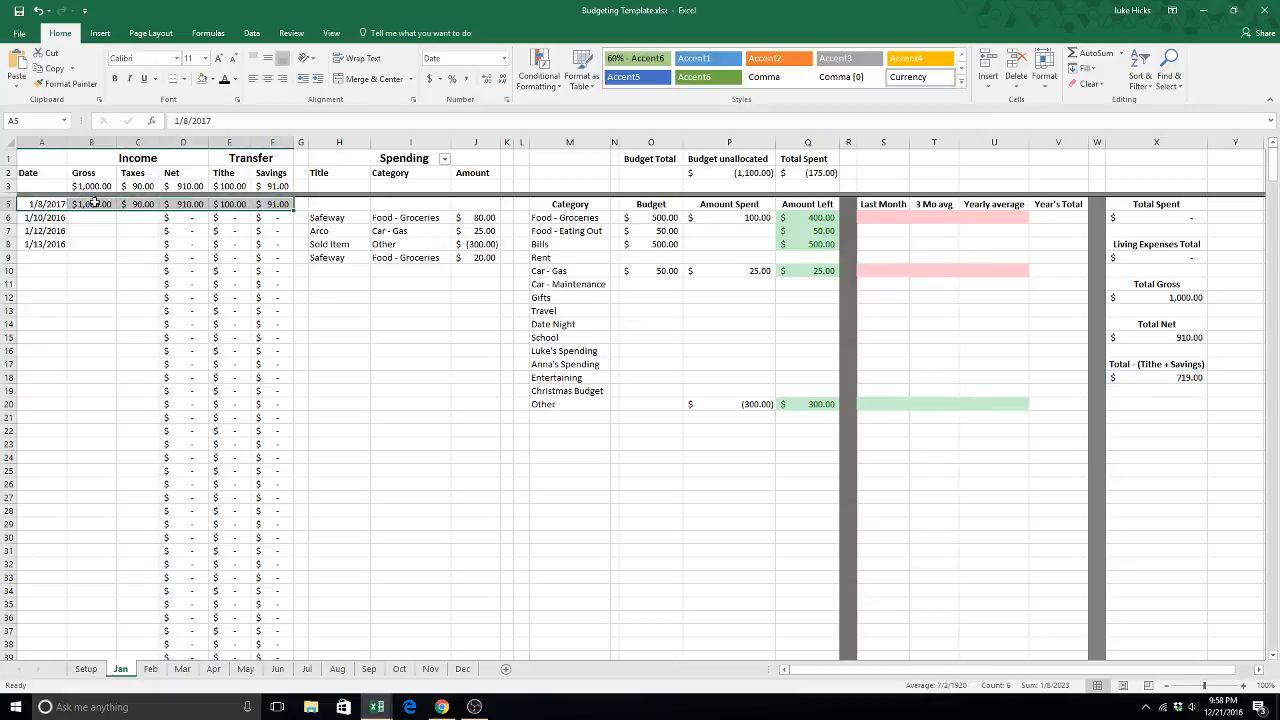
left_click(163, 206)
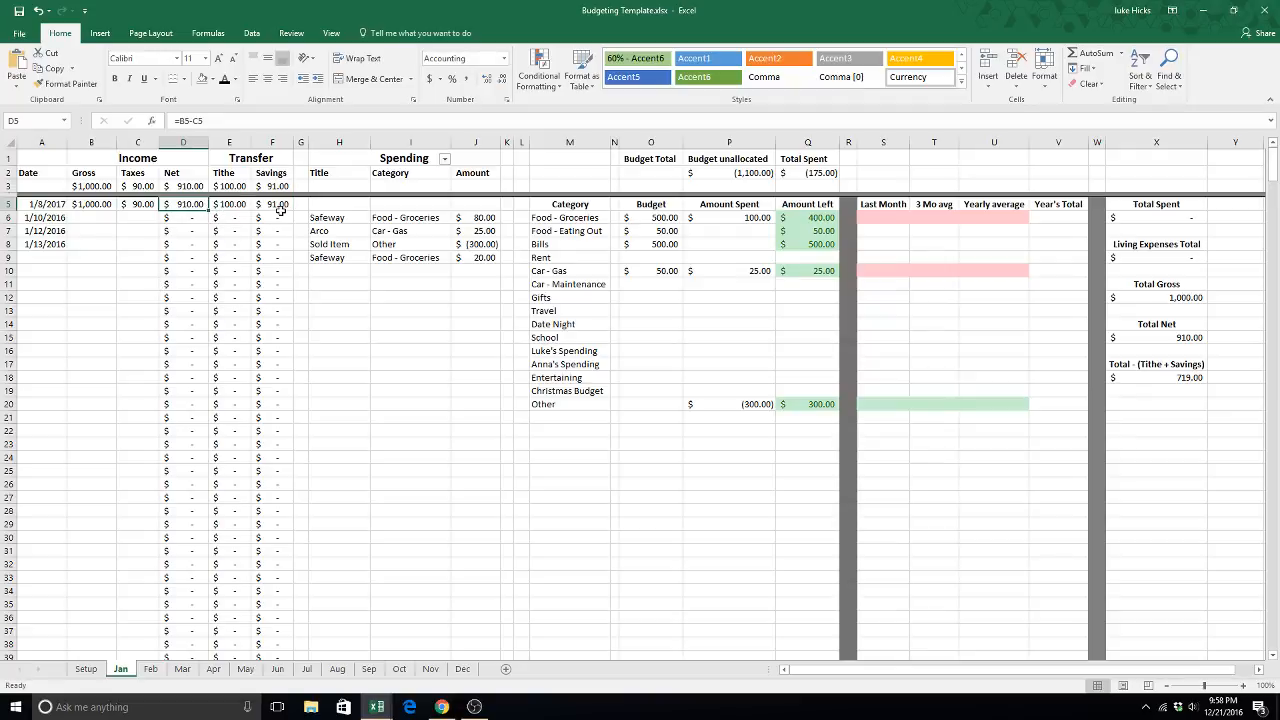
left_click(224, 204)
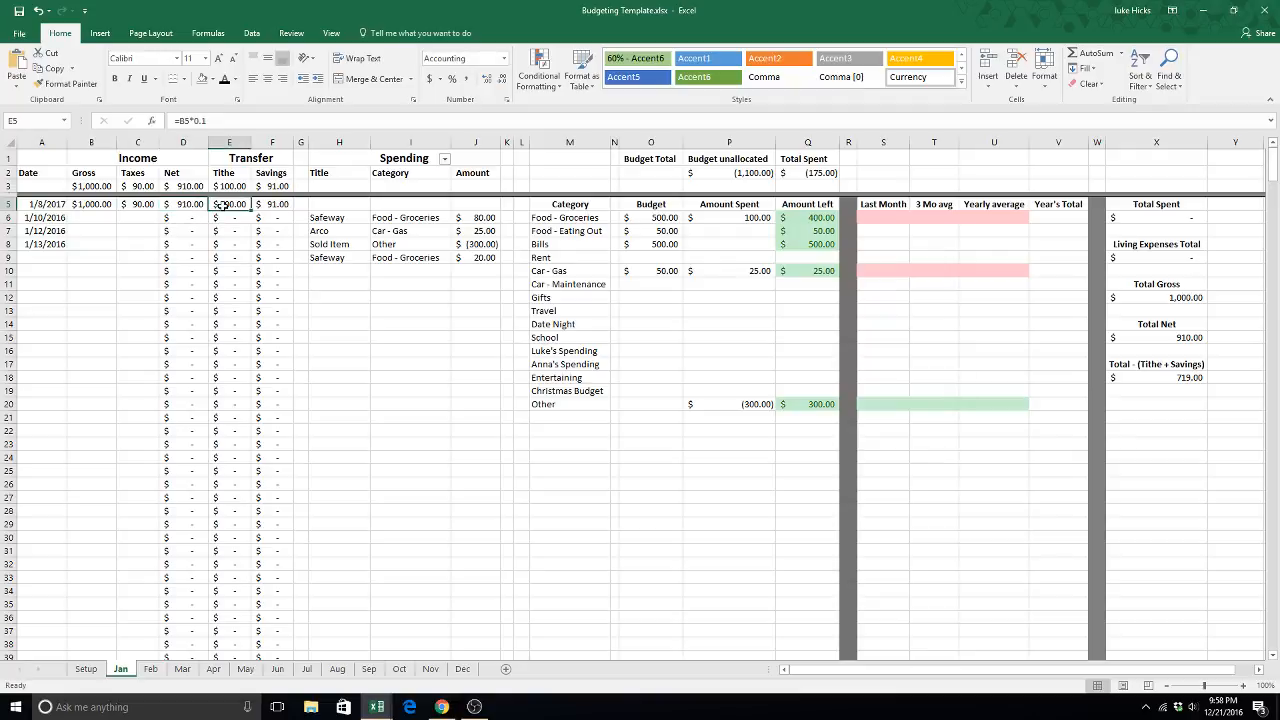
left_click(283, 205)
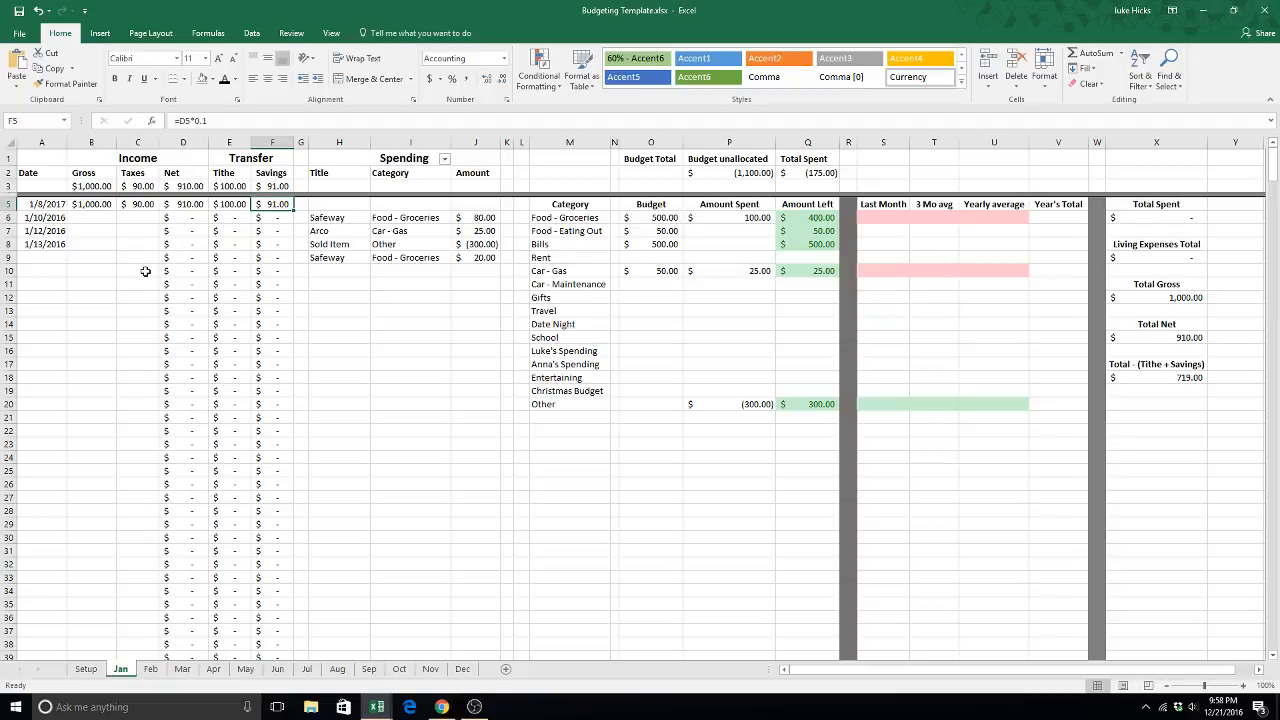
left_click(91, 257)
left_click(109, 205)
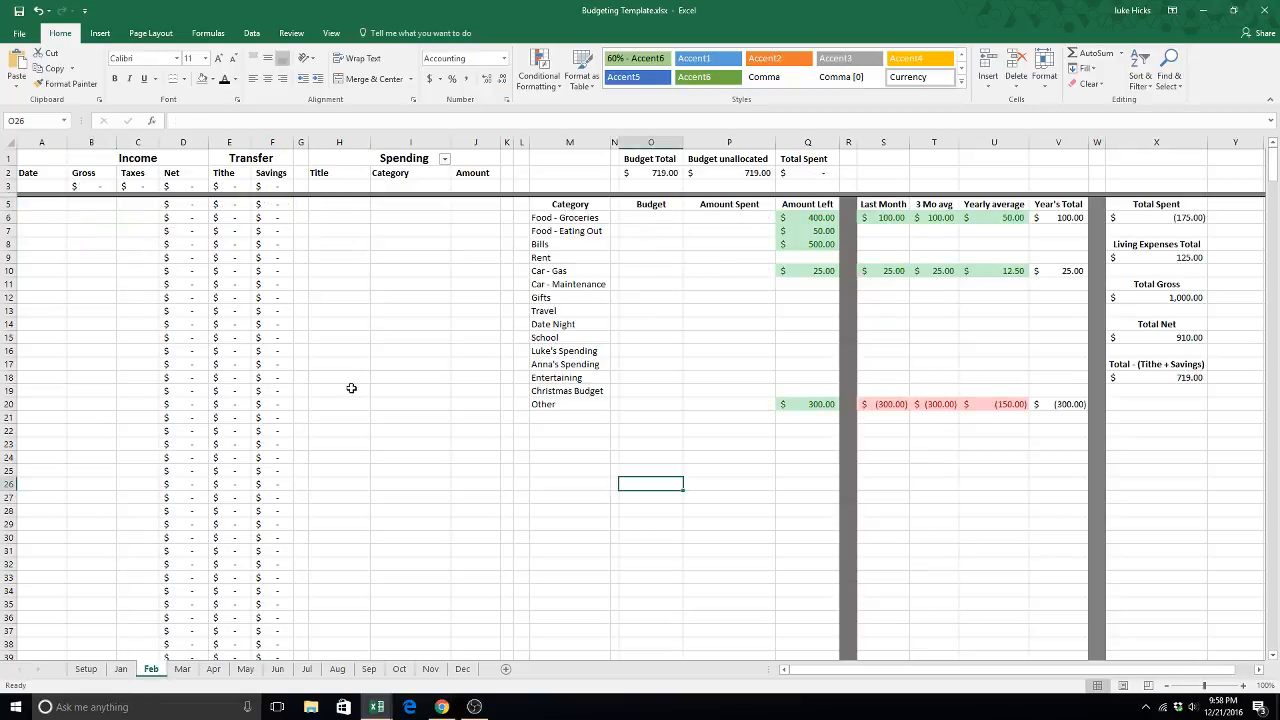
- Compare the Jan sheet's income and transfers with the Feb sheet, and examine Feb's Budget Total formula in O2
left_click(121, 669)
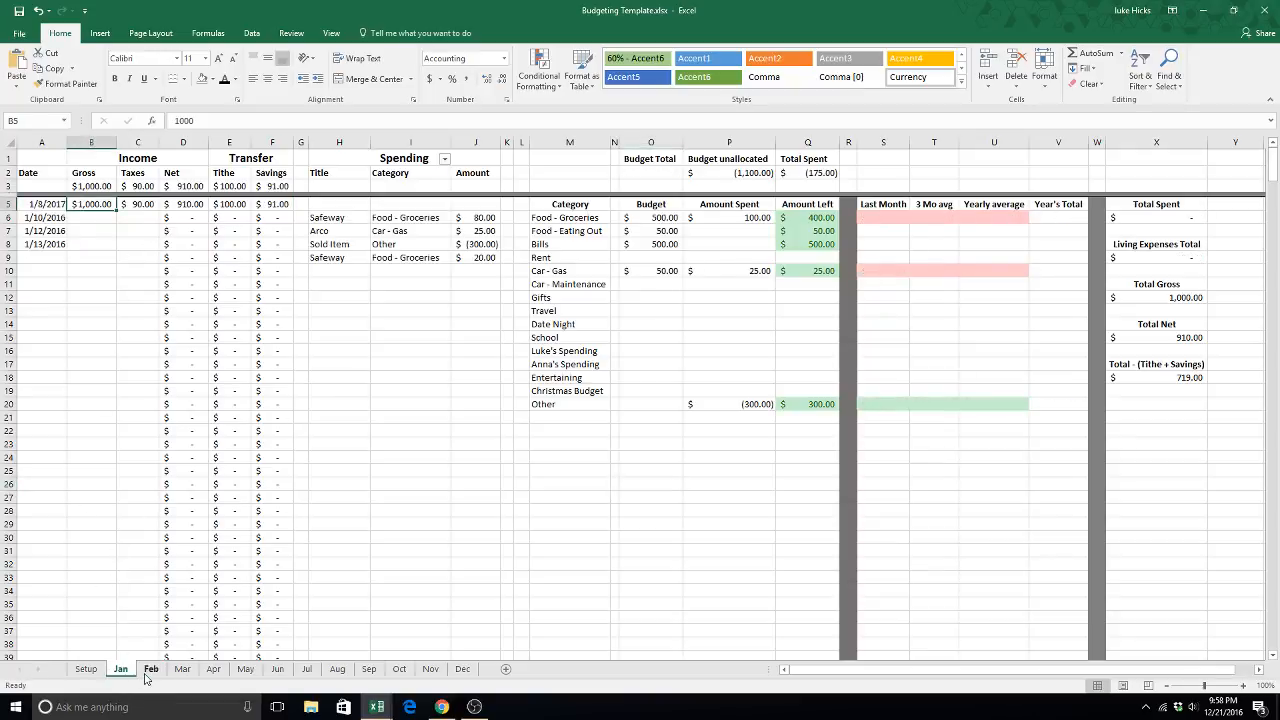
left_click(150, 669)
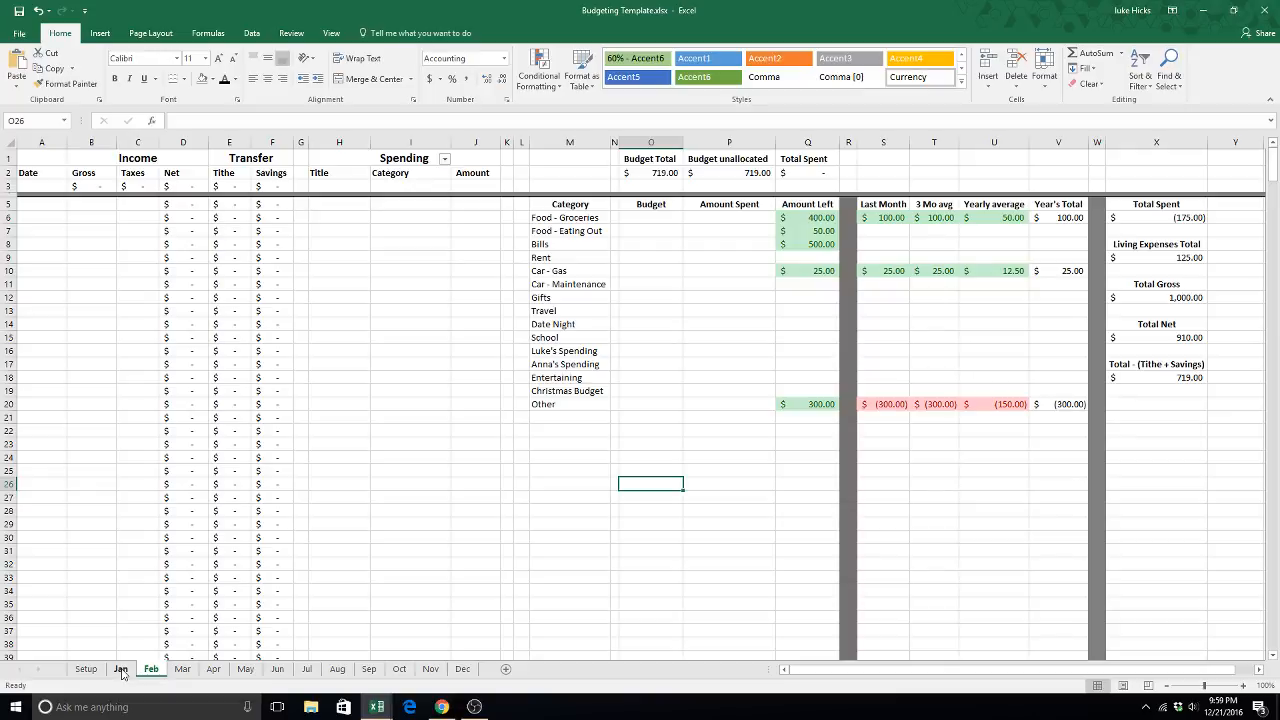
left_click(121, 669)
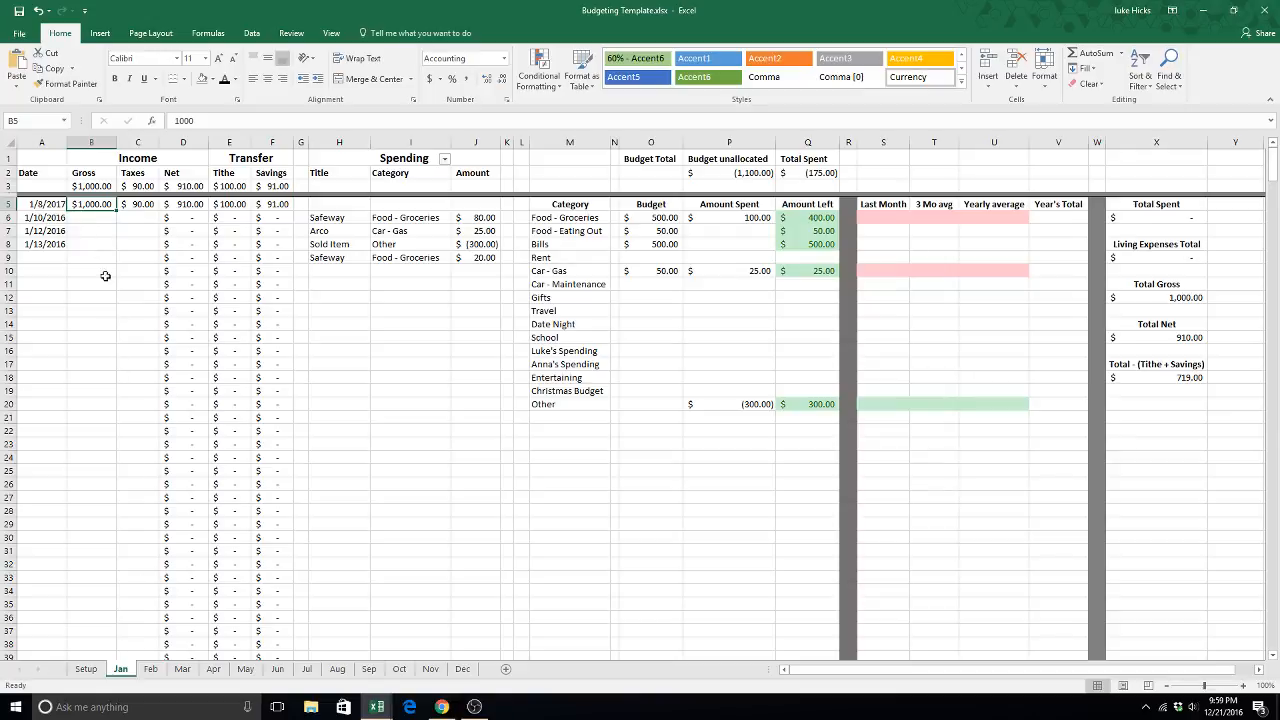
left_click(151, 668)
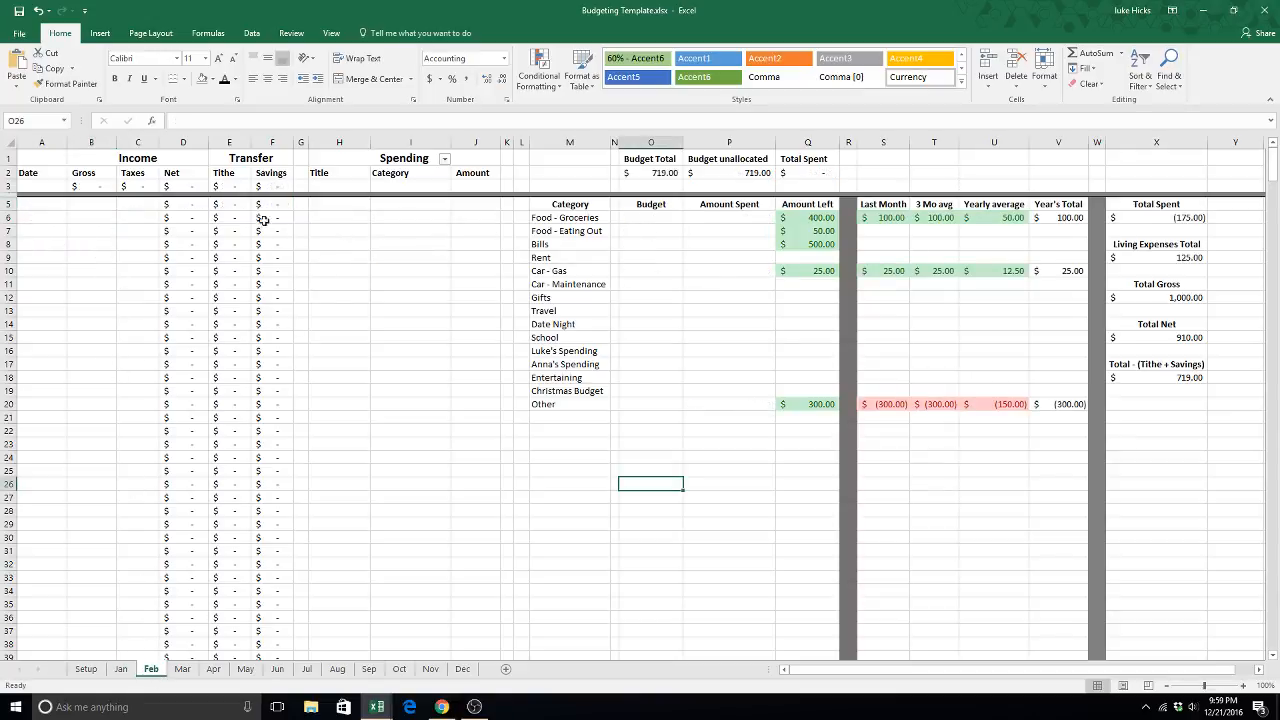
left_click(124, 669)
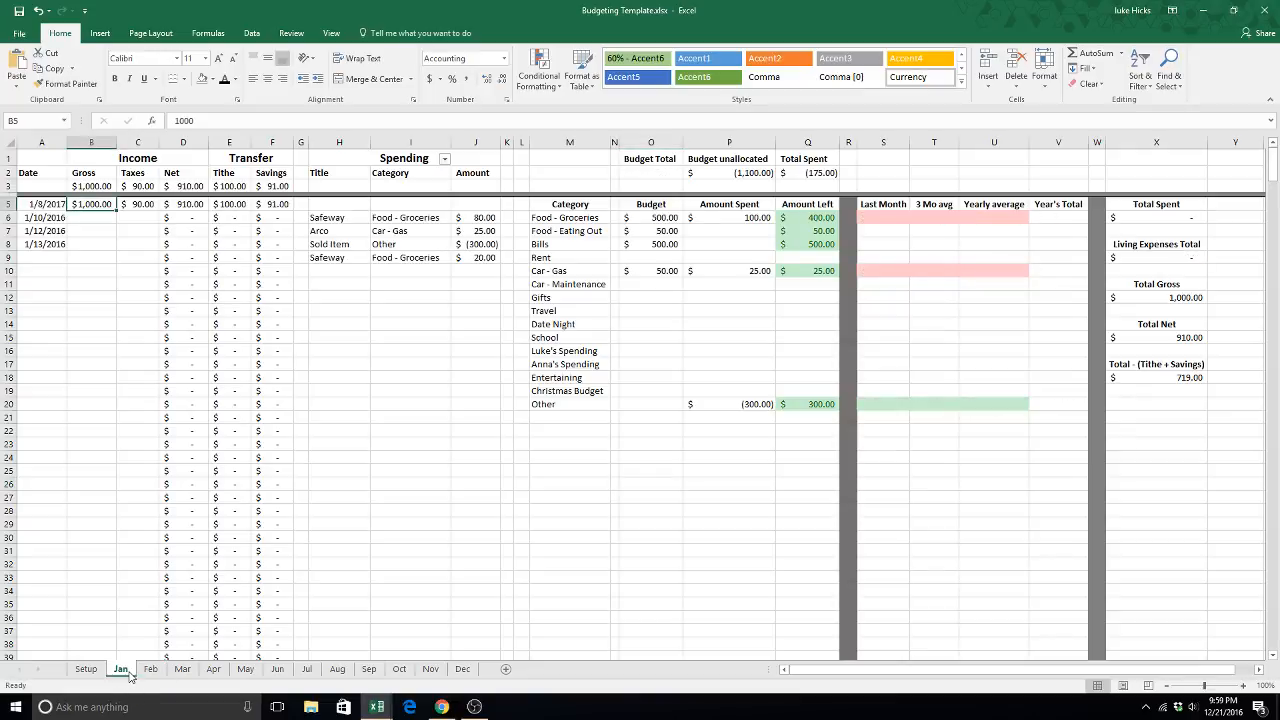
left_click(163, 670)
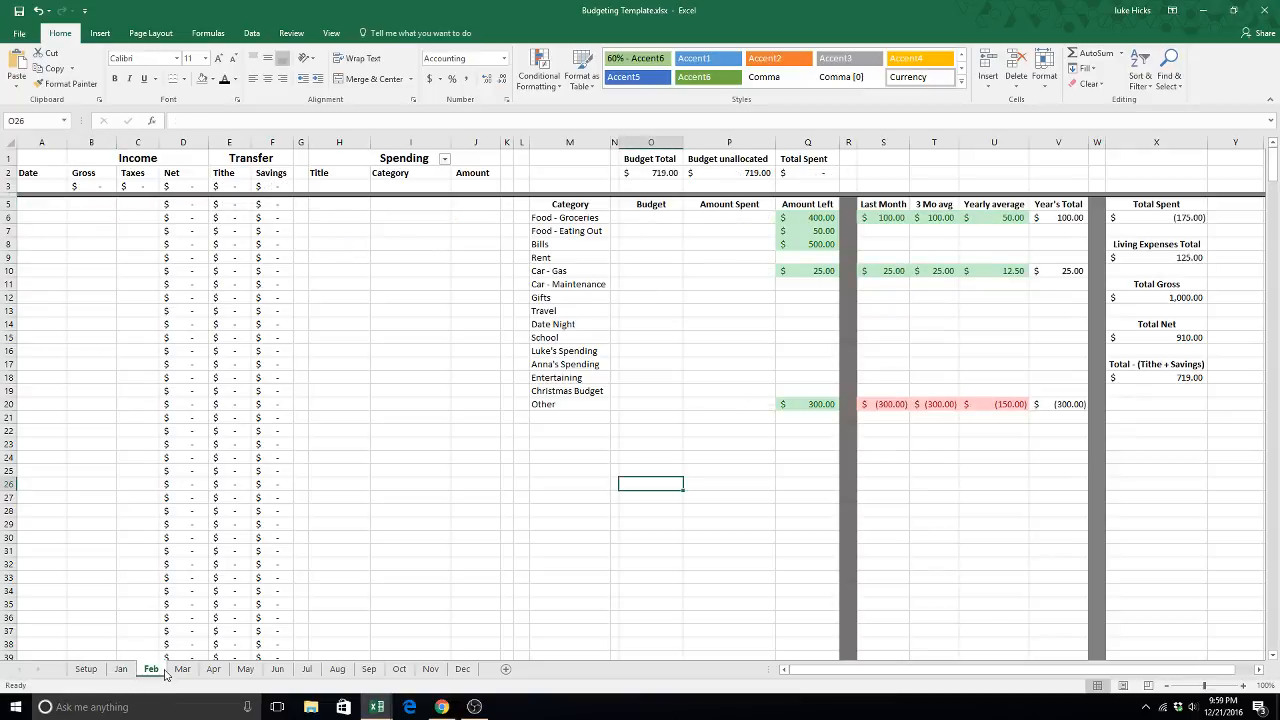
left_click(664, 173)
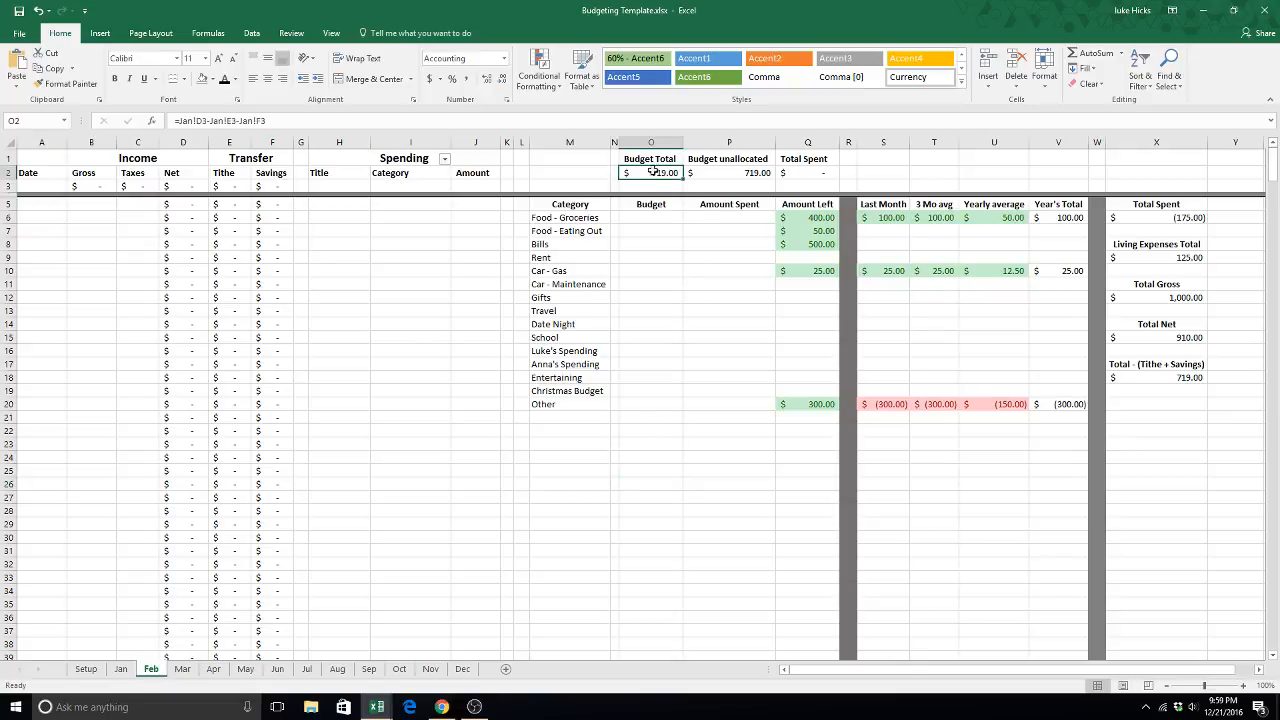
left_click(130, 668)
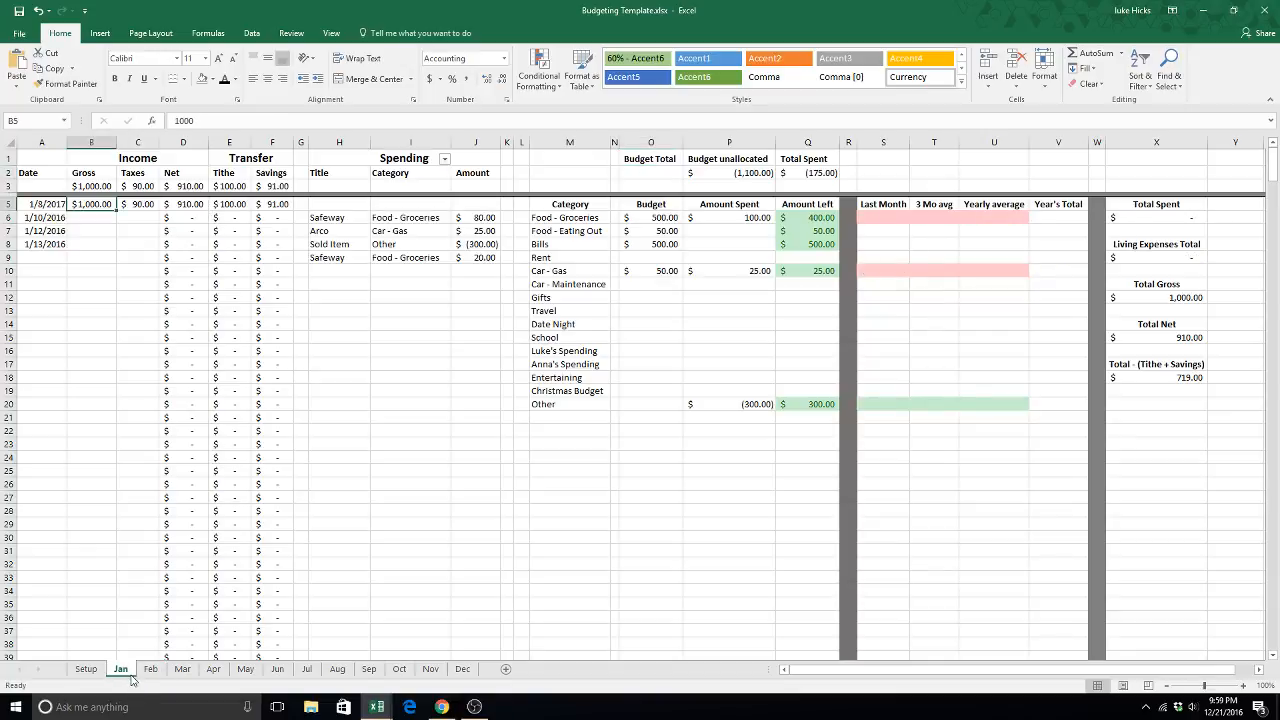
left_click(150, 668)
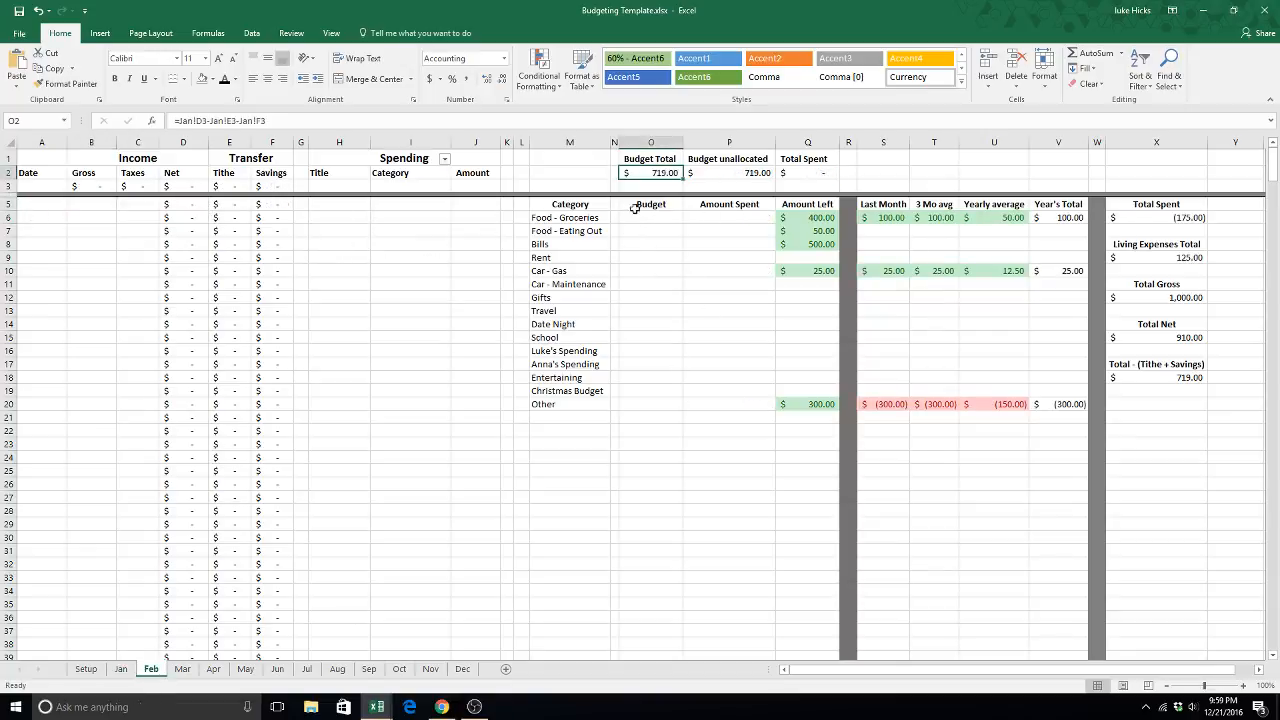
- Check the Budget unallocated formula on the Feb sheet and set the Food - Groceries budget to 250
left_click(739, 176)
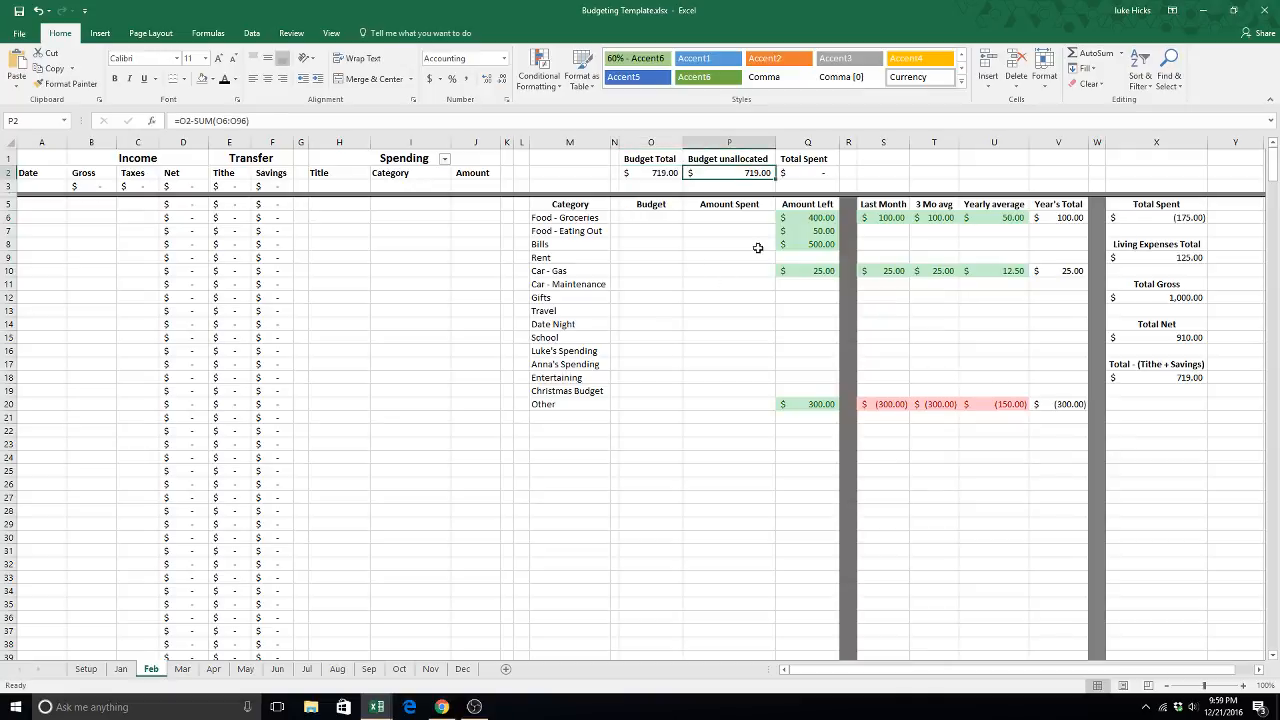
left_click(628, 220)
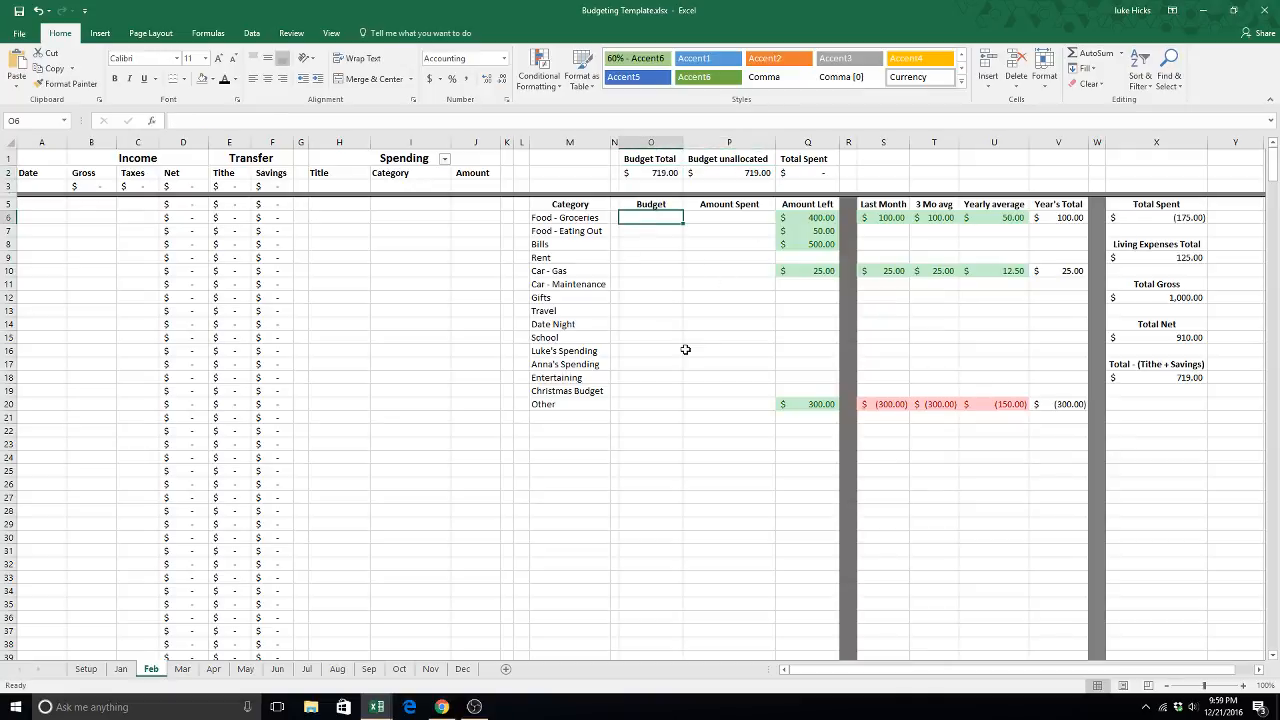
type("250")
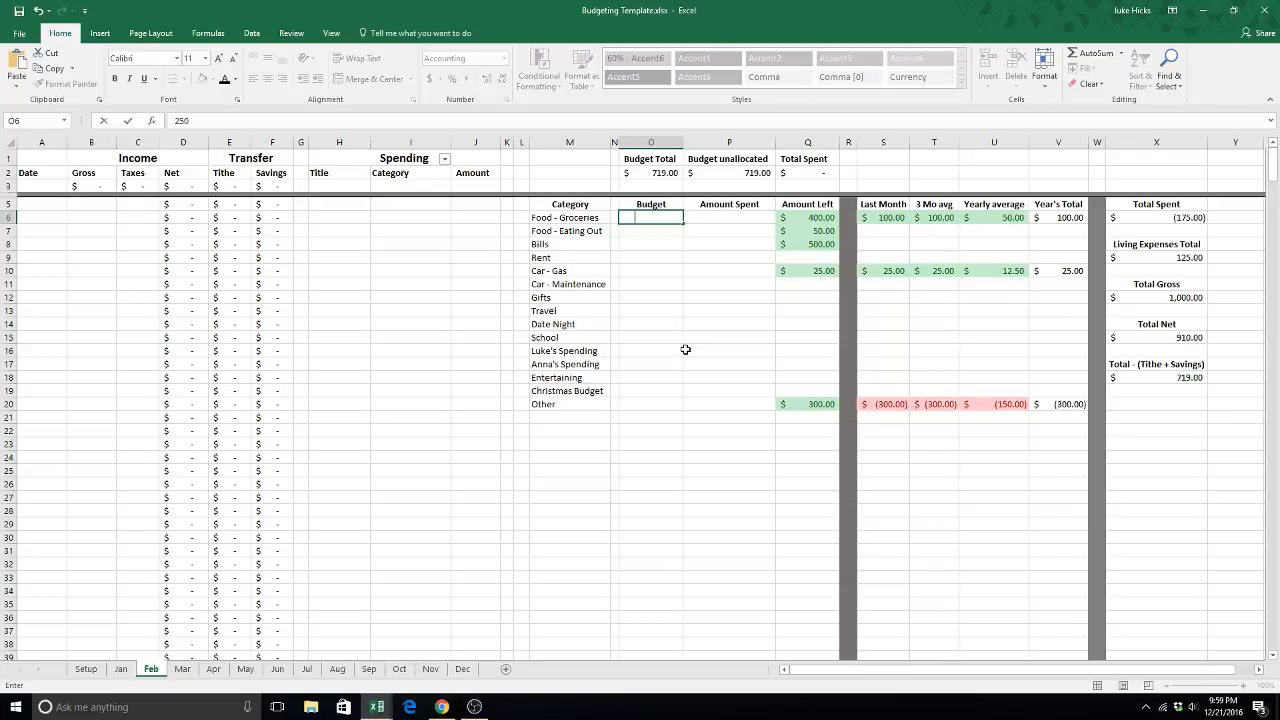
key("Return")
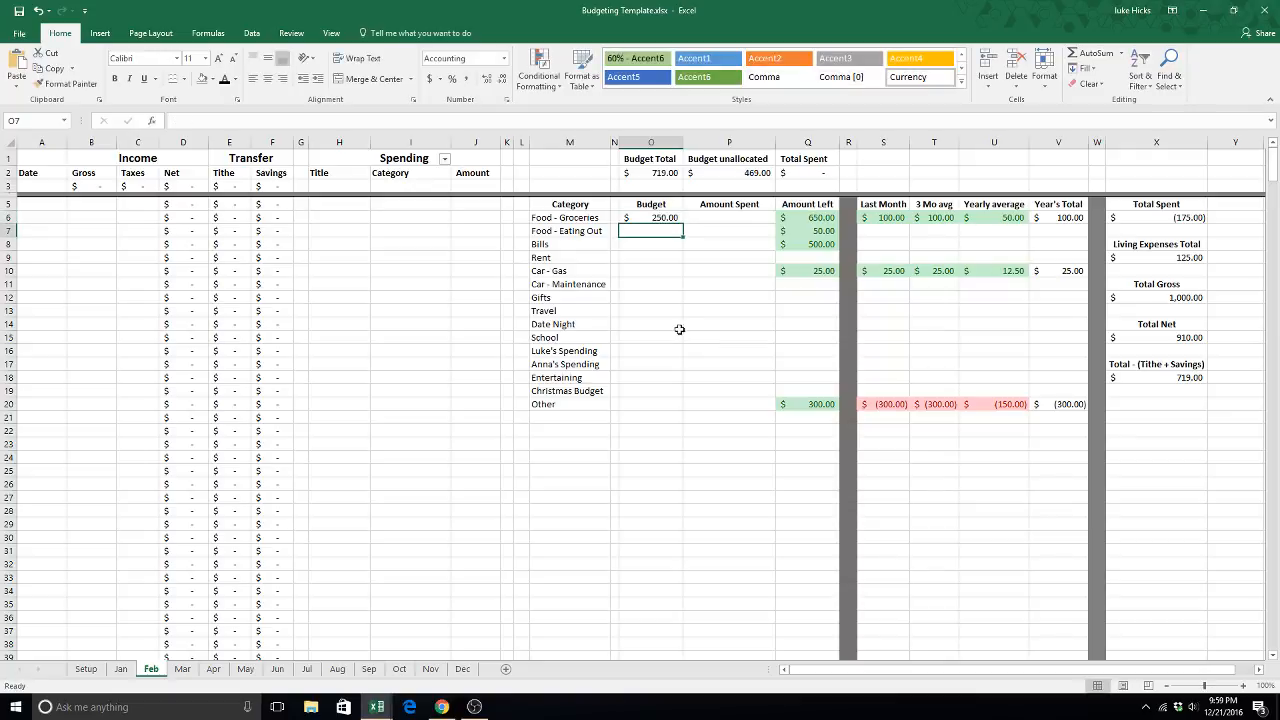
- Examine the Budget unallocated and Total Spent formulas on the Feb sheet
left_click(740, 173)
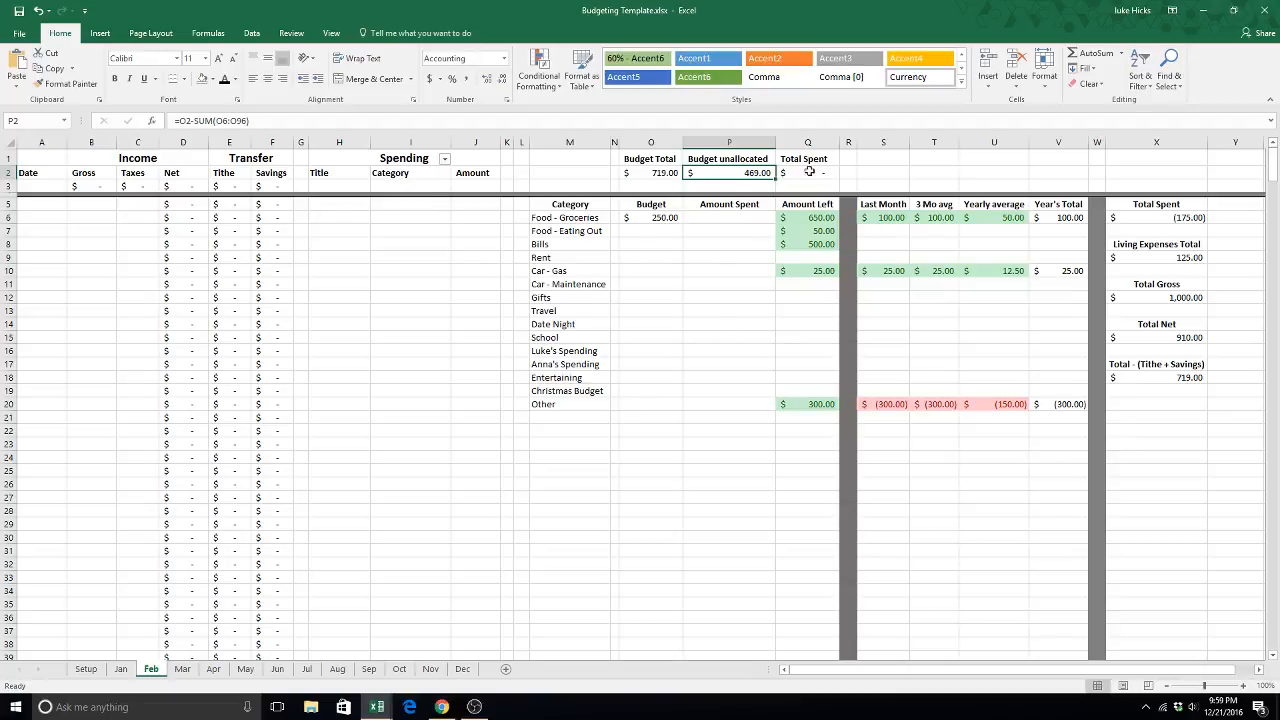
left_click(808, 170)
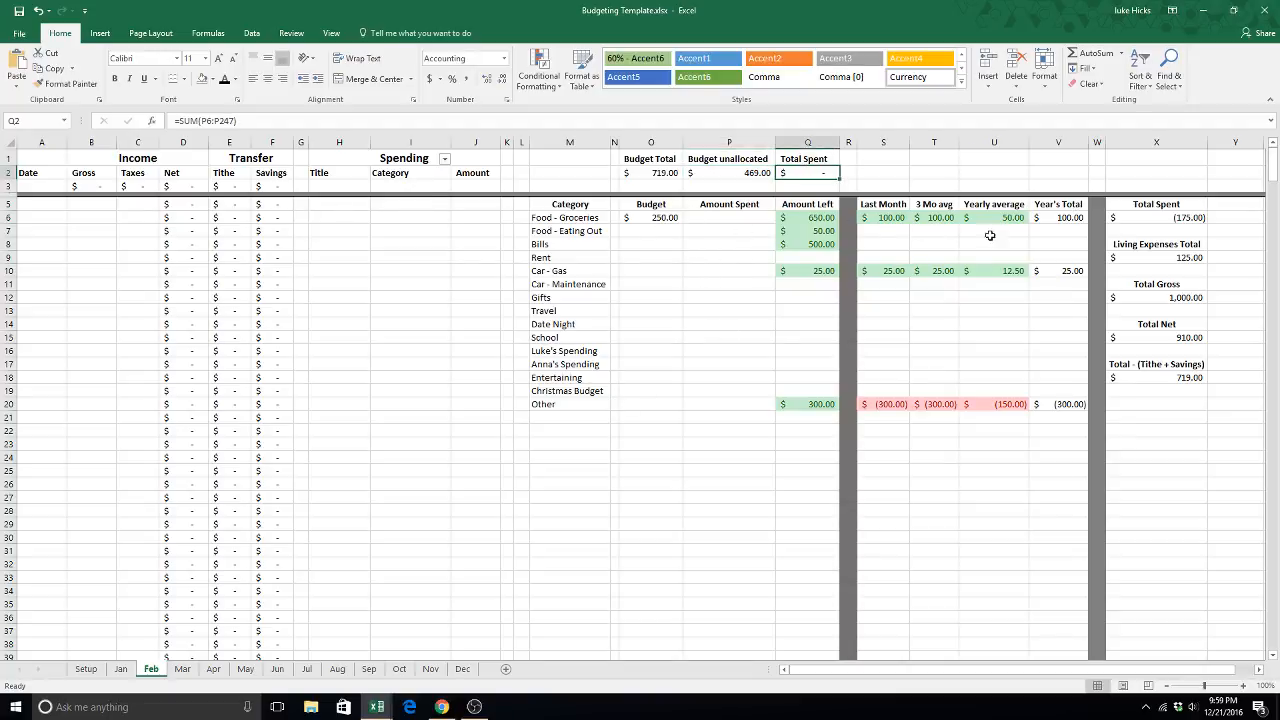
left_click(274, 280)
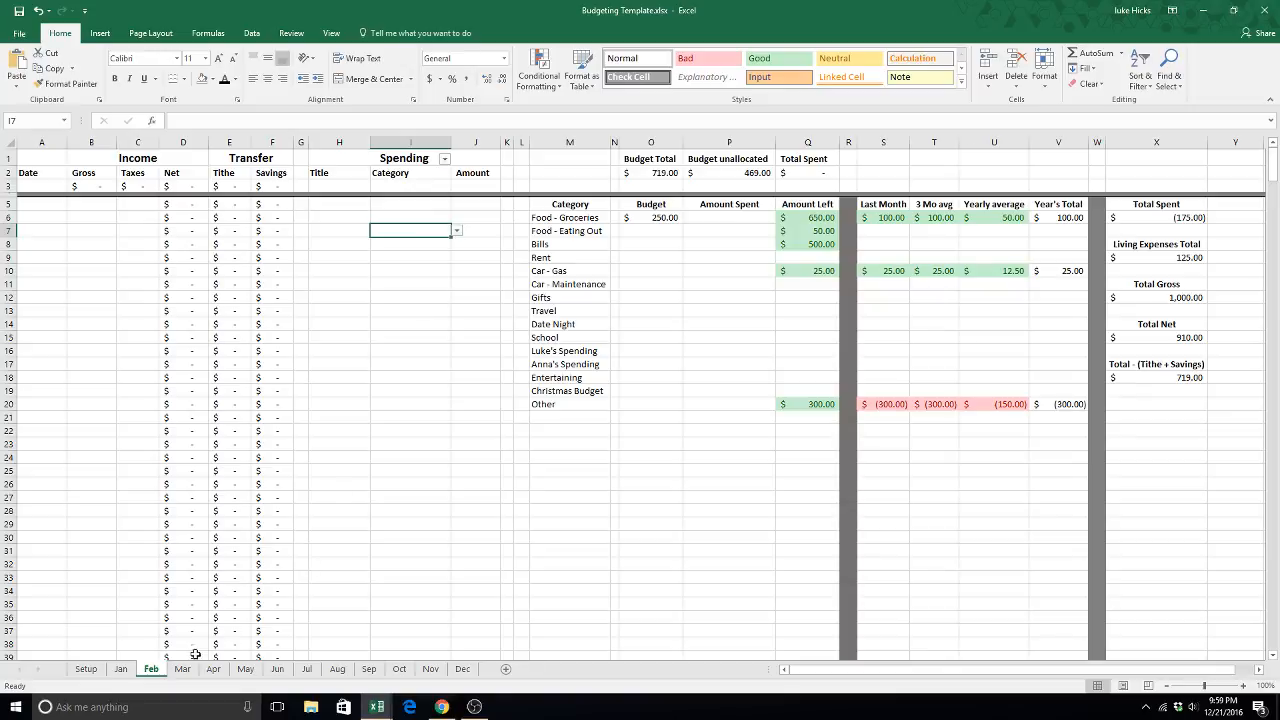
- Filter the Jan sheet's Spending categories to show only Food - Groceries and review the matching entries
left_click(125, 669)
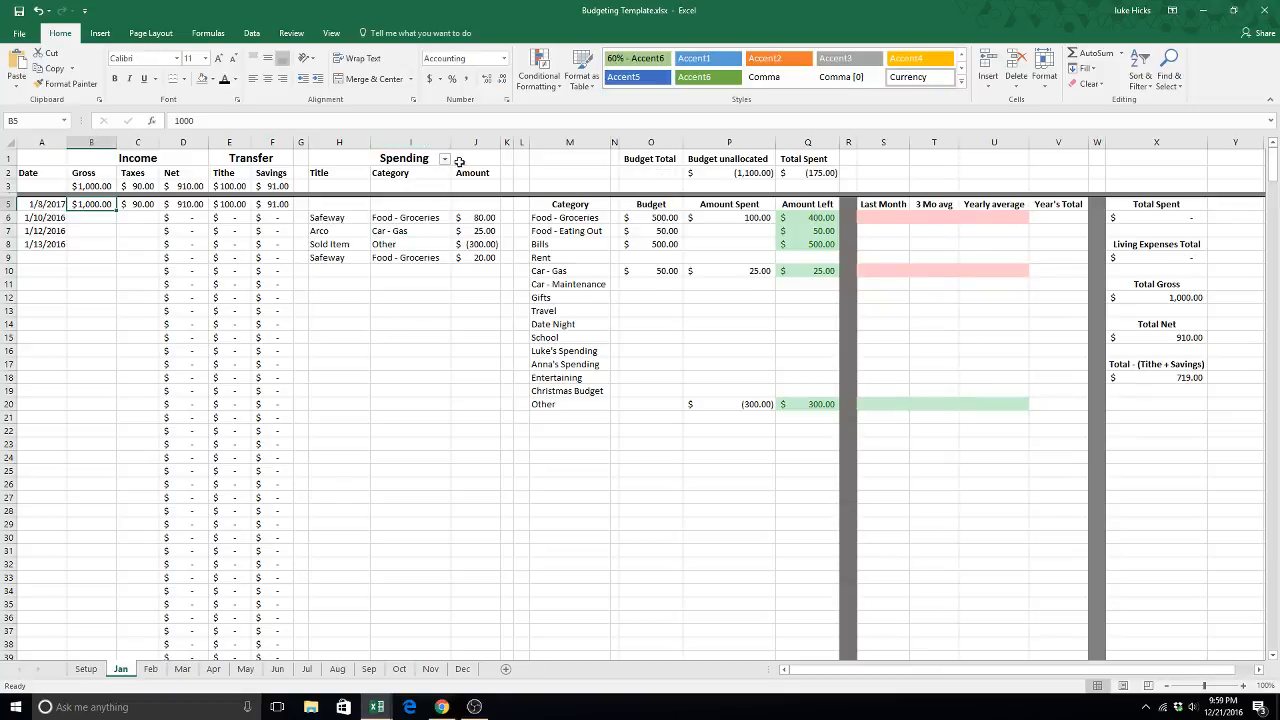
left_click(445, 161)
left_click(340, 289)
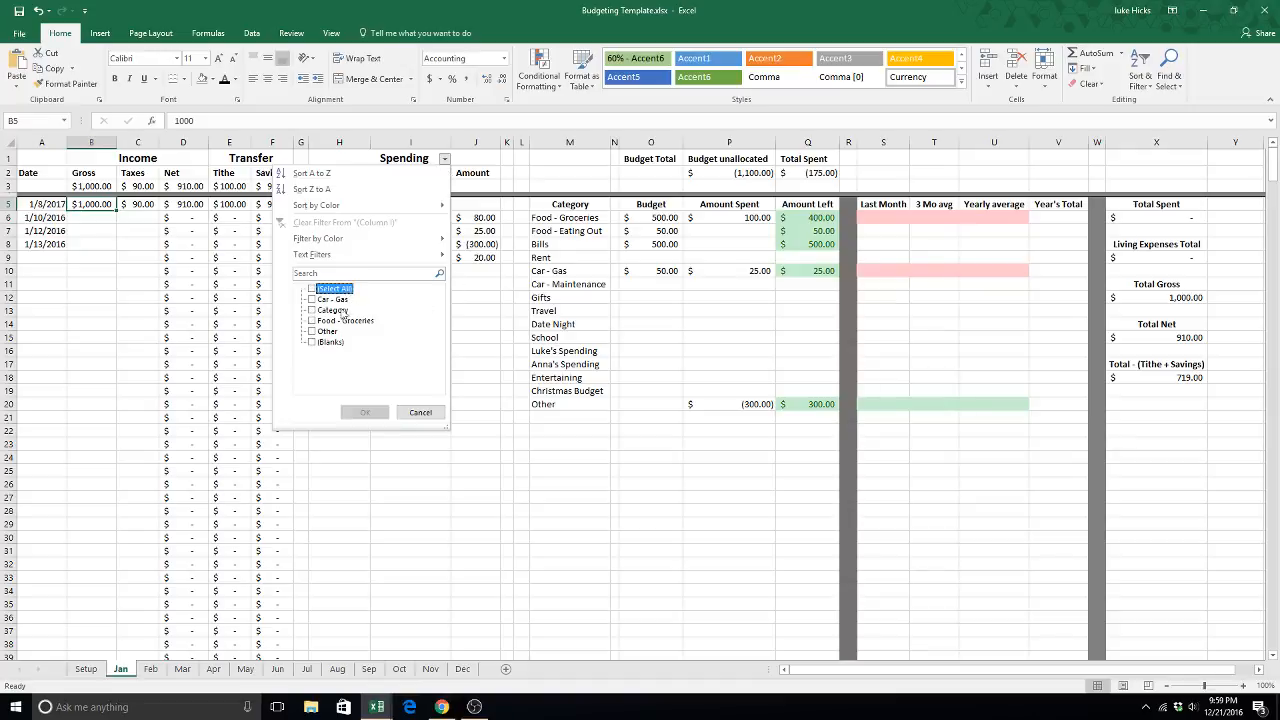
left_click(338, 321)
left_click(365, 412)
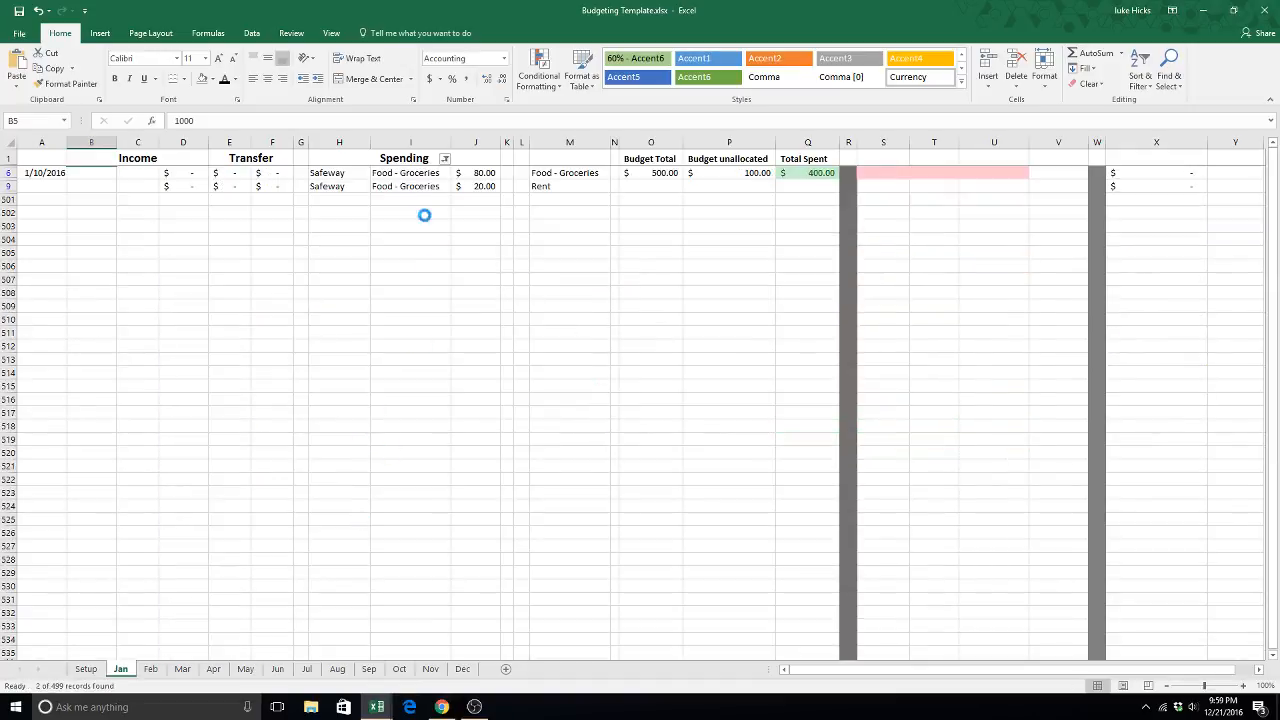
left_click(388, 175)
left_click(390, 186)
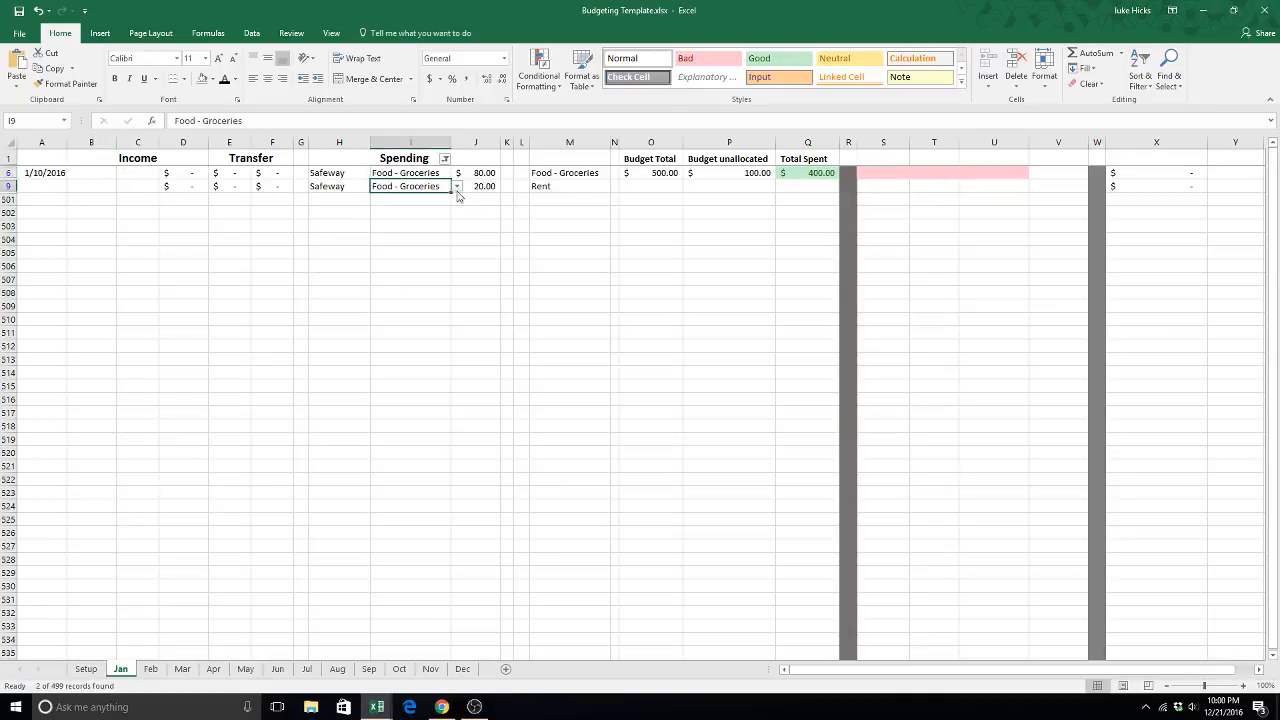
- Restore all categories in the Jan sheet's Spending filter and select Rent's Amount Spent cell
left_click(445, 159)
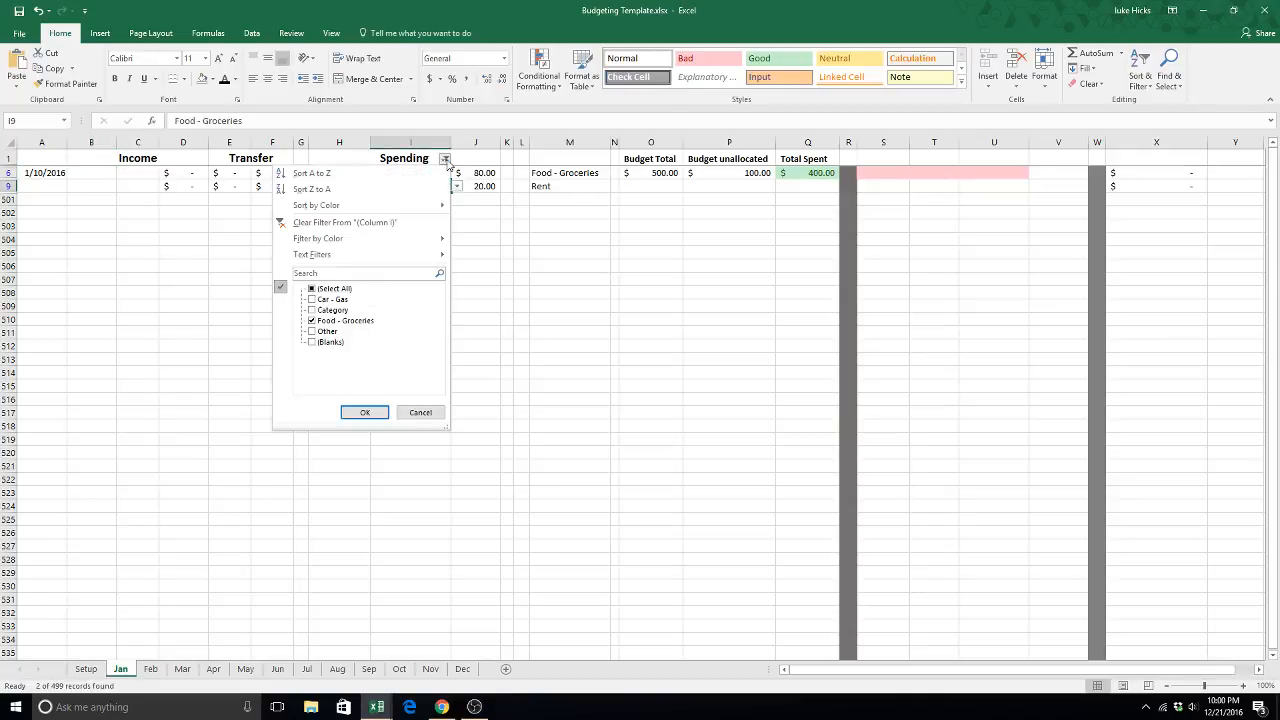
left_click(323, 289)
left_click(364, 412)
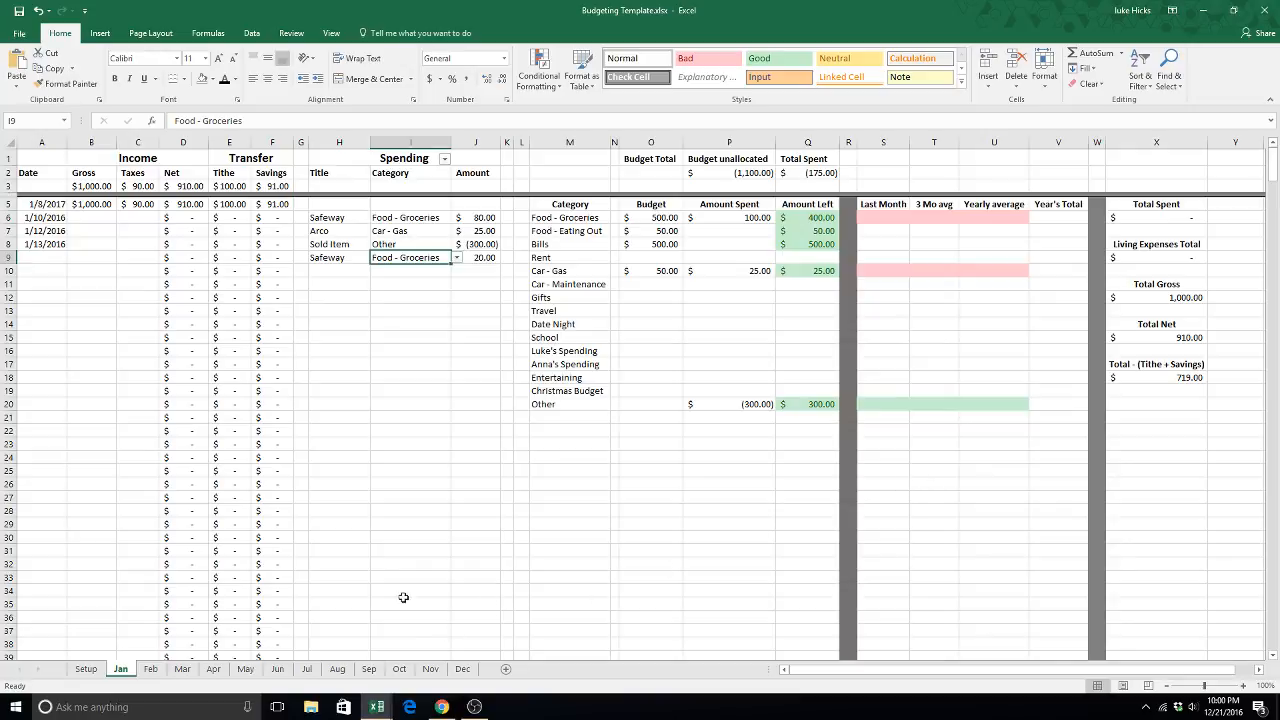
left_click(709, 254)
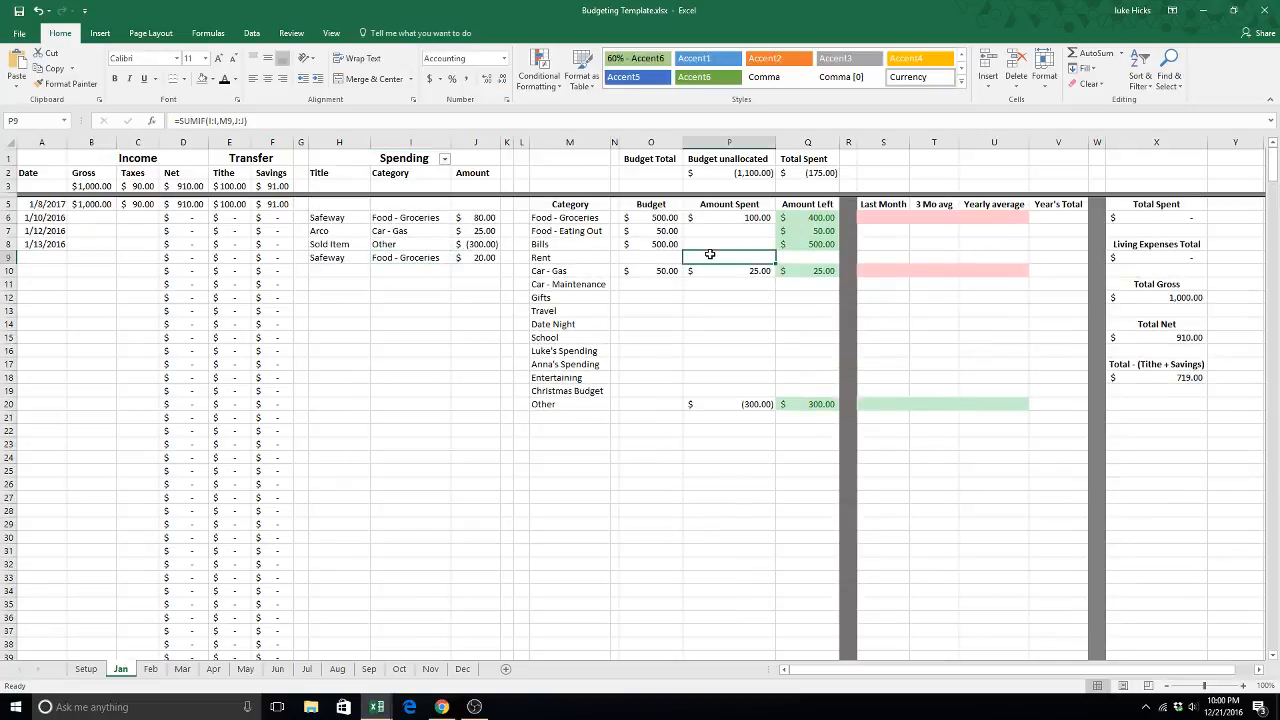